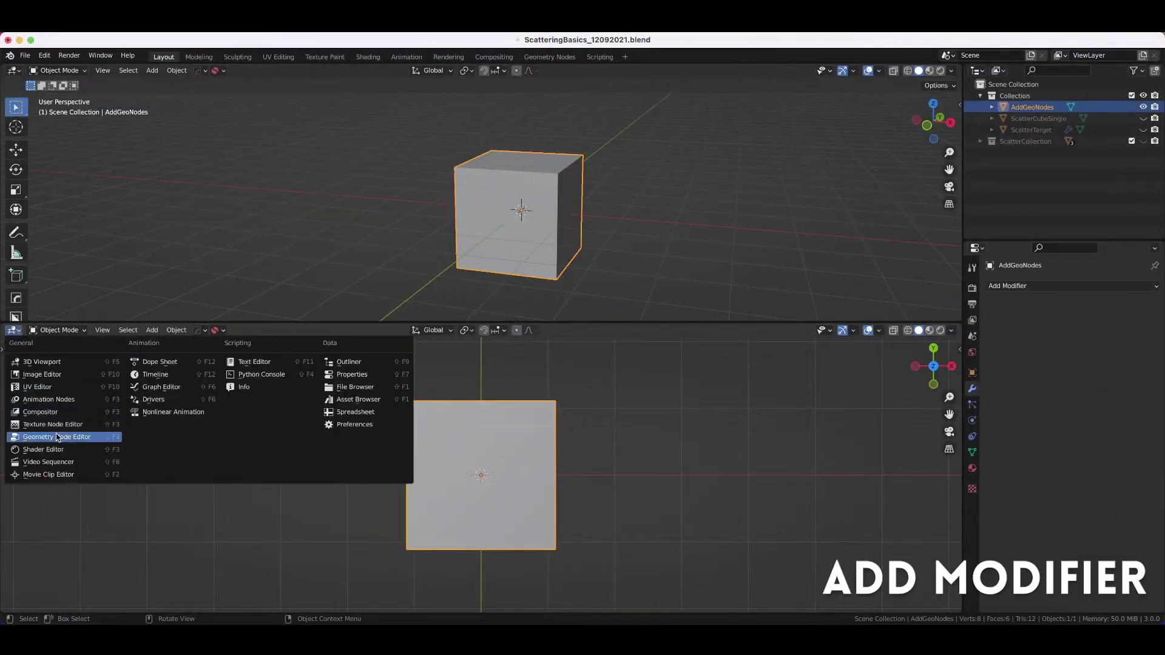
# - Add a Geometry Nodes modifier to the AddGeoNodes cube and show its empty node group in the node editor
pyautogui.click(57, 438)
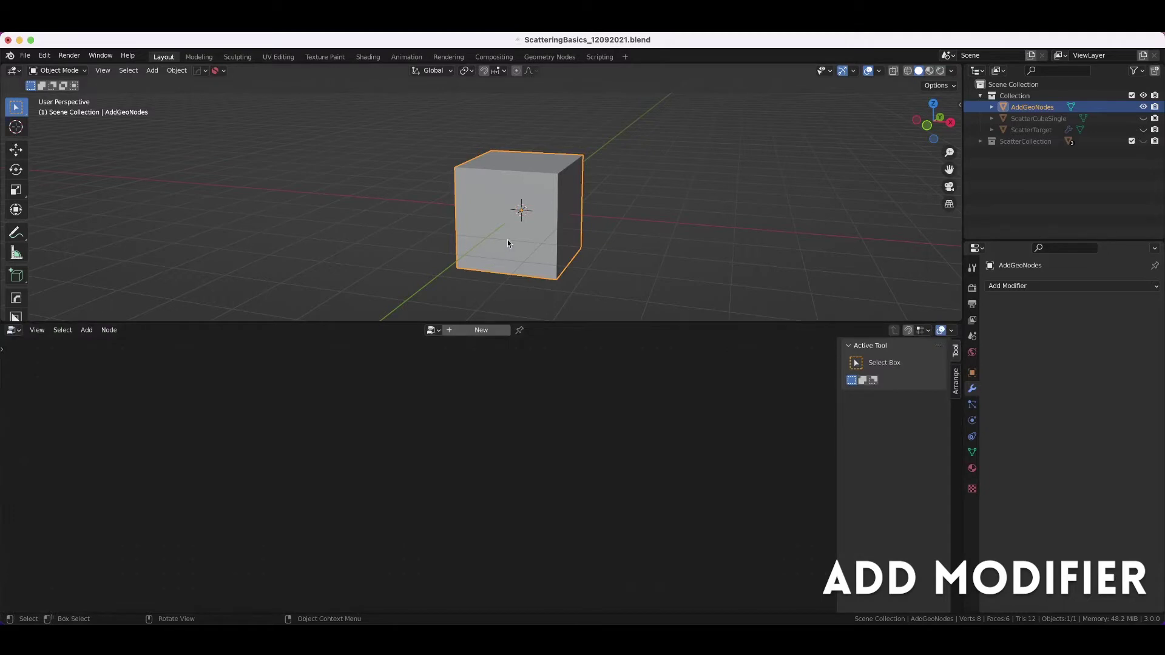
pyautogui.click(483, 331)
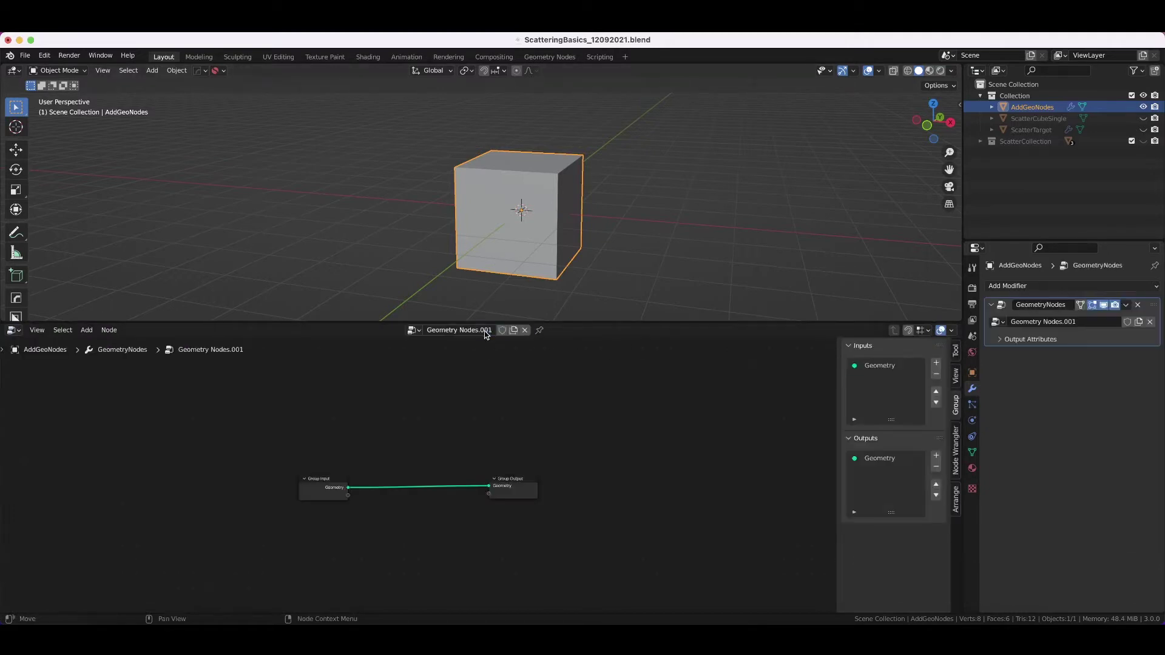
pyautogui.scroll(1, 404, 446)
pyautogui.scroll(1, 404, 444)
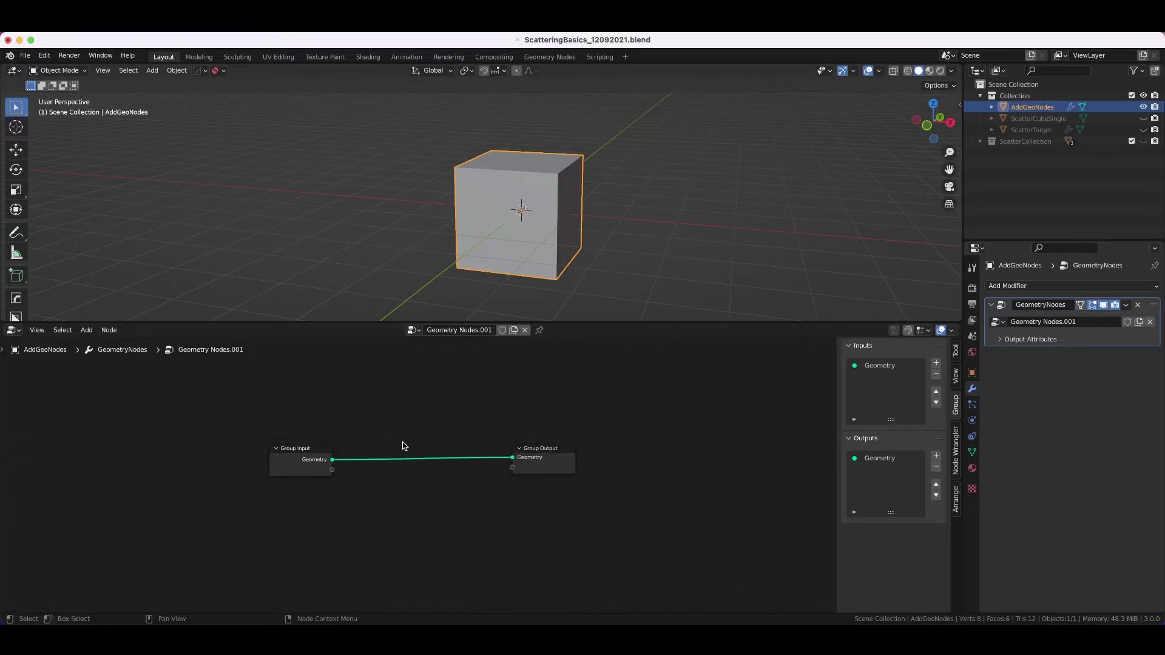
pyautogui.hotkey('ctrl', 'z')
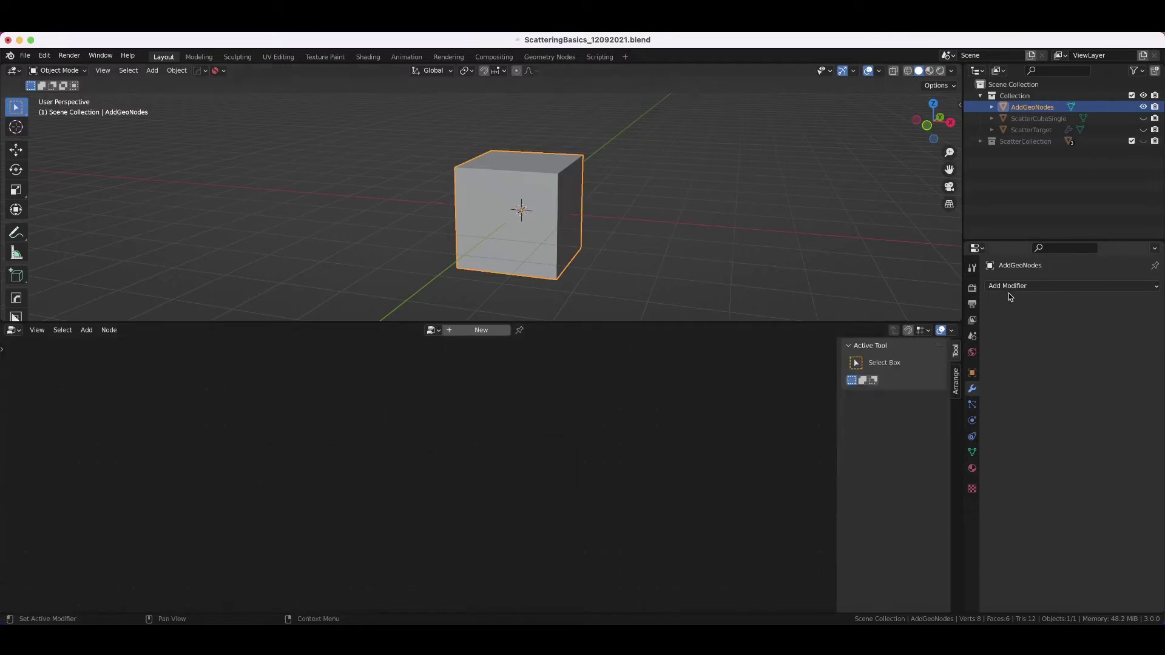
pyautogui.click(1008, 287)
pyautogui.click(952, 394)
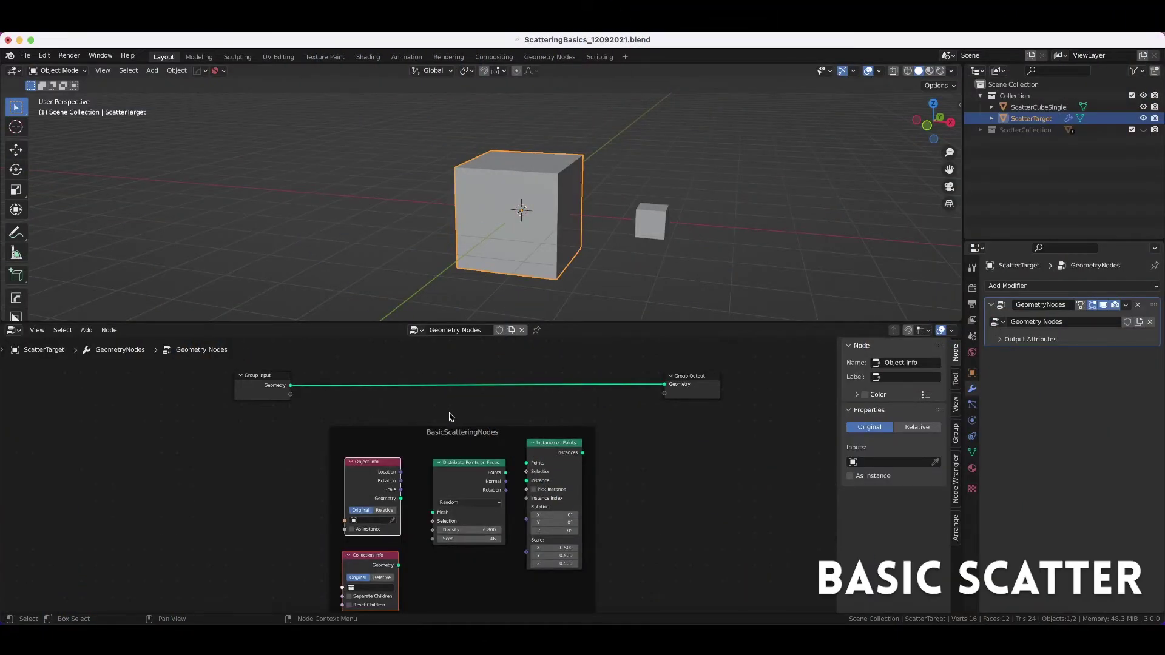
# - Wire Group Input through Distribute Points on Faces and Instance on Points into Group Output
pyautogui.click(460, 477)
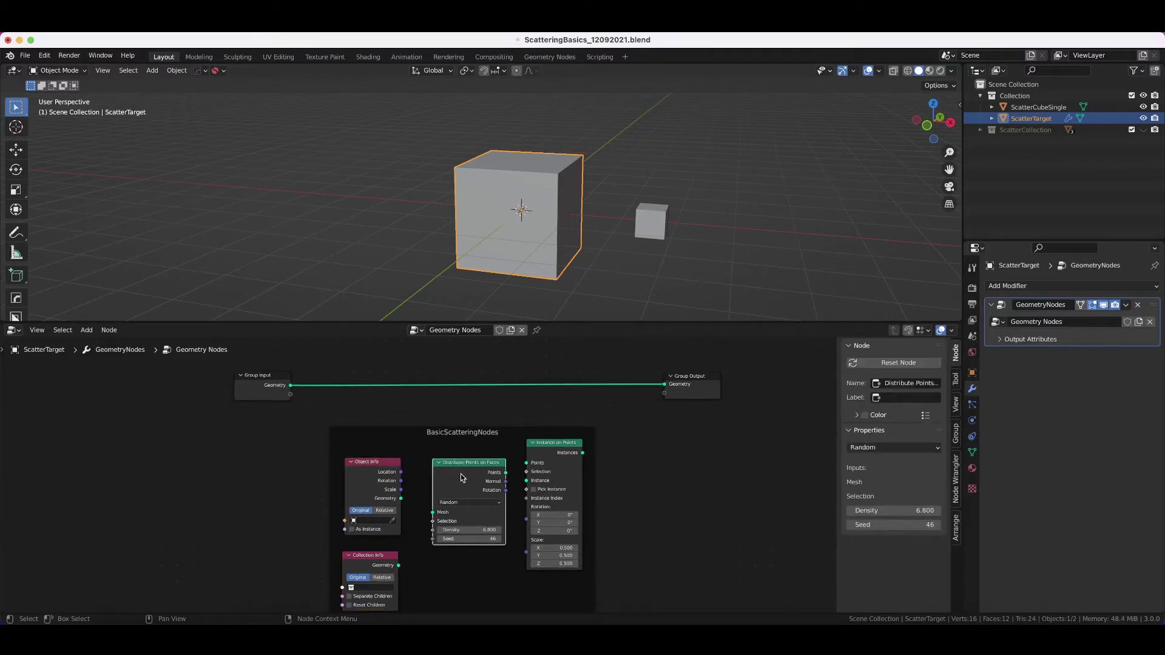
pyautogui.moveTo(289, 385); pyautogui.dragTo(430, 452)
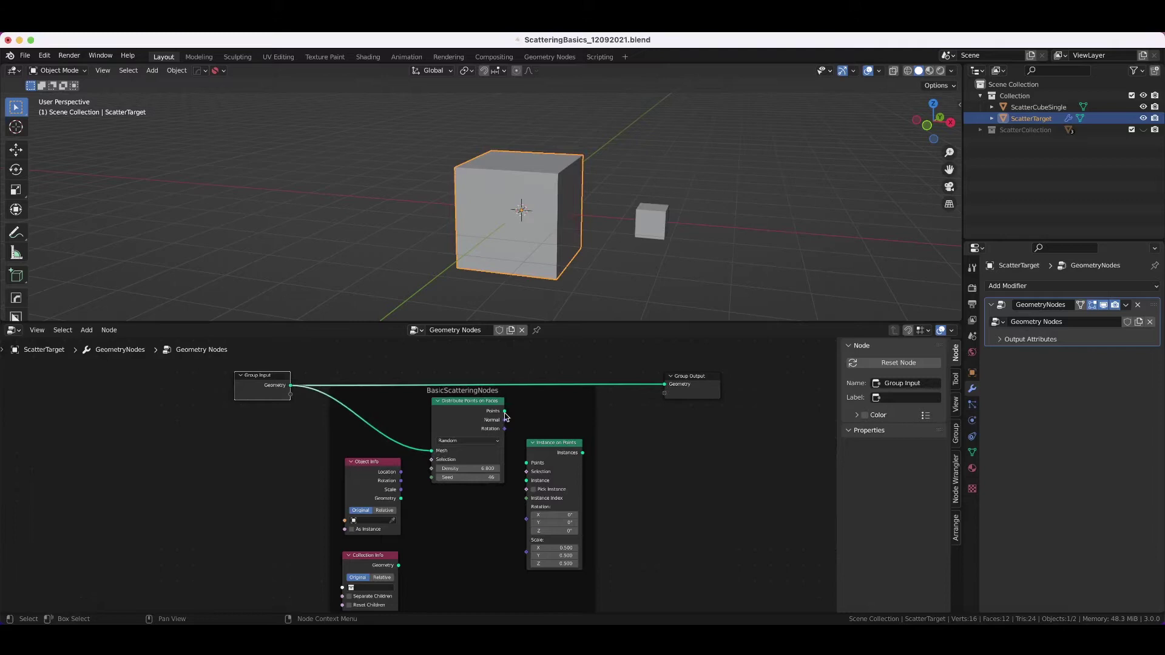
pyautogui.moveTo(503, 411); pyautogui.dragTo(667, 384)
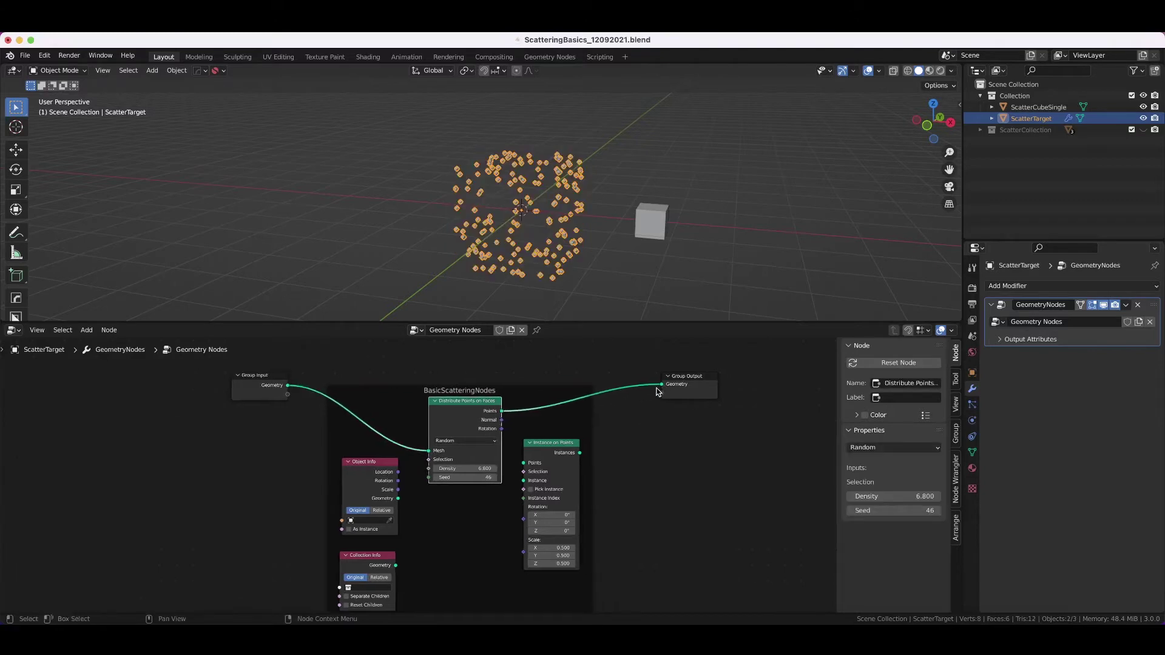
pyautogui.scroll(5, 532, 228)
pyautogui.scroll(3, 532, 229)
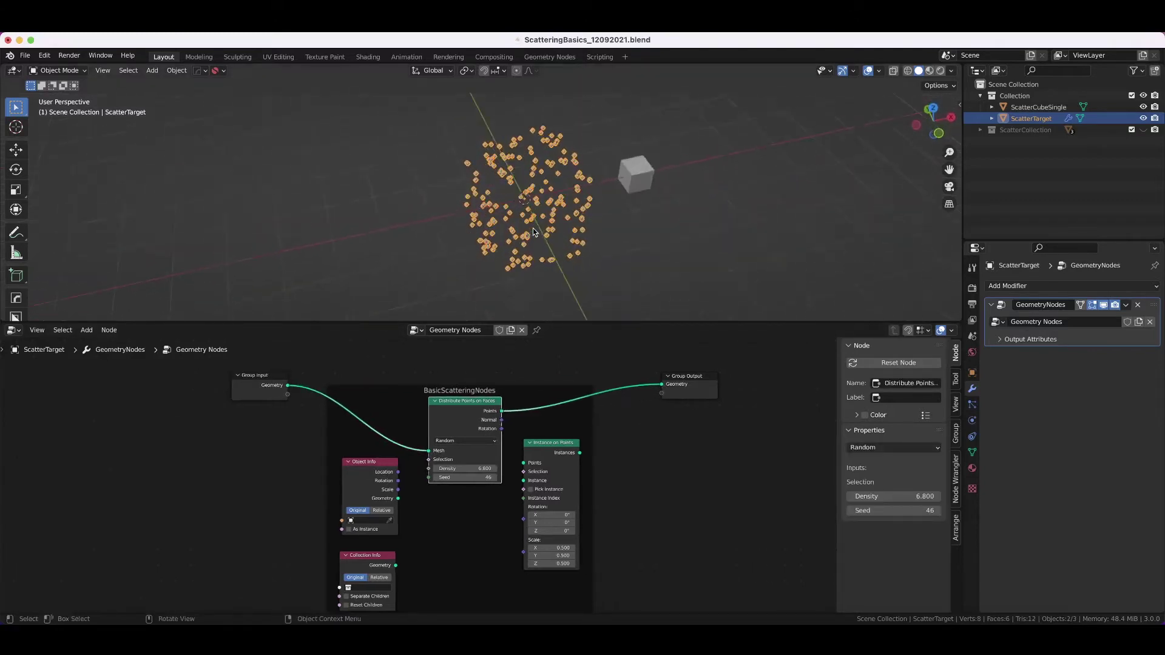
pyautogui.scroll(3, 532, 229)
pyautogui.scroll(3, 533, 229)
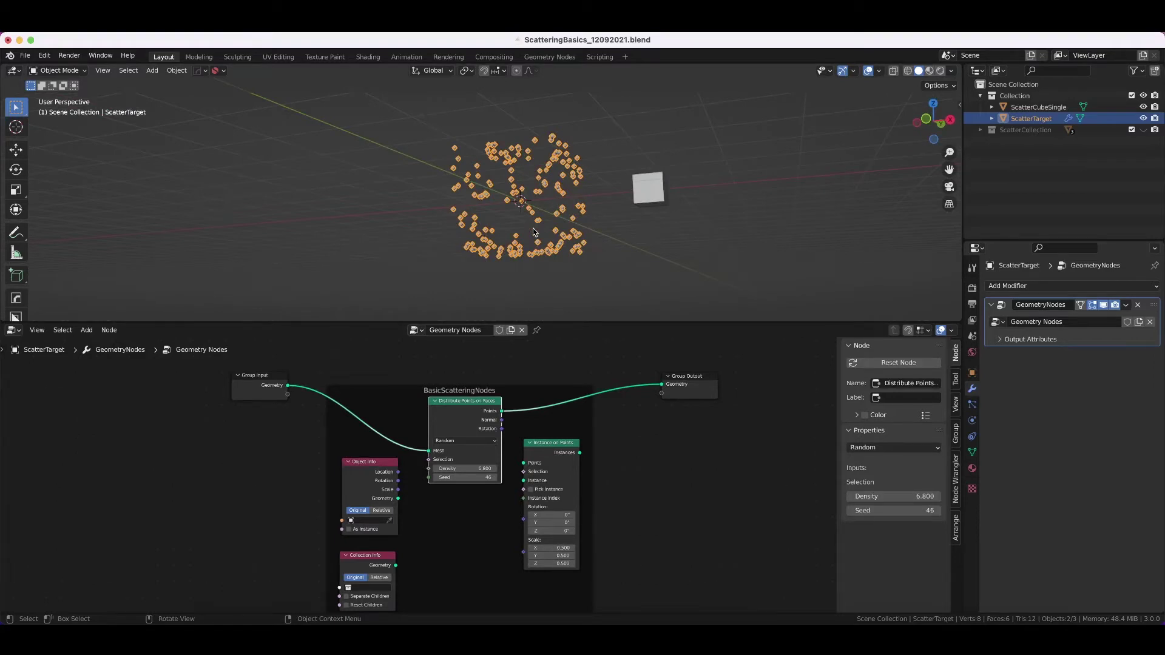
pyautogui.moveTo(558, 445); pyautogui.dragTo(567, 390)
# - Instance ScatterCubeSingle from the Object Info node onto the distributed points
pyautogui.click(452, 483)
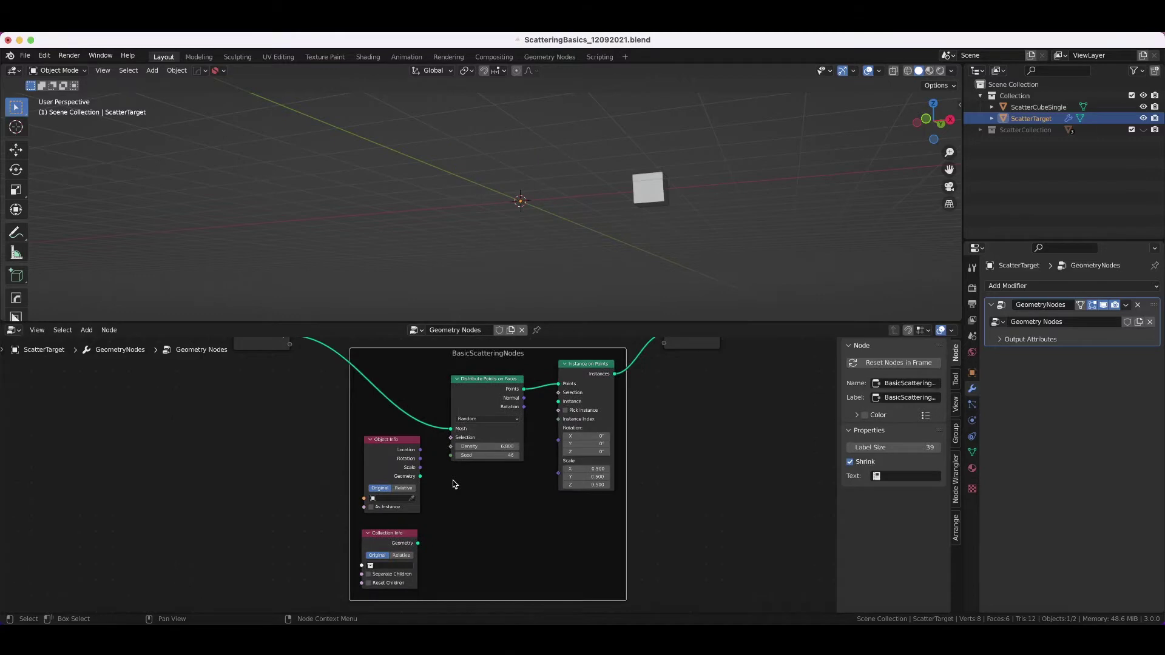
pyautogui.click(380, 449)
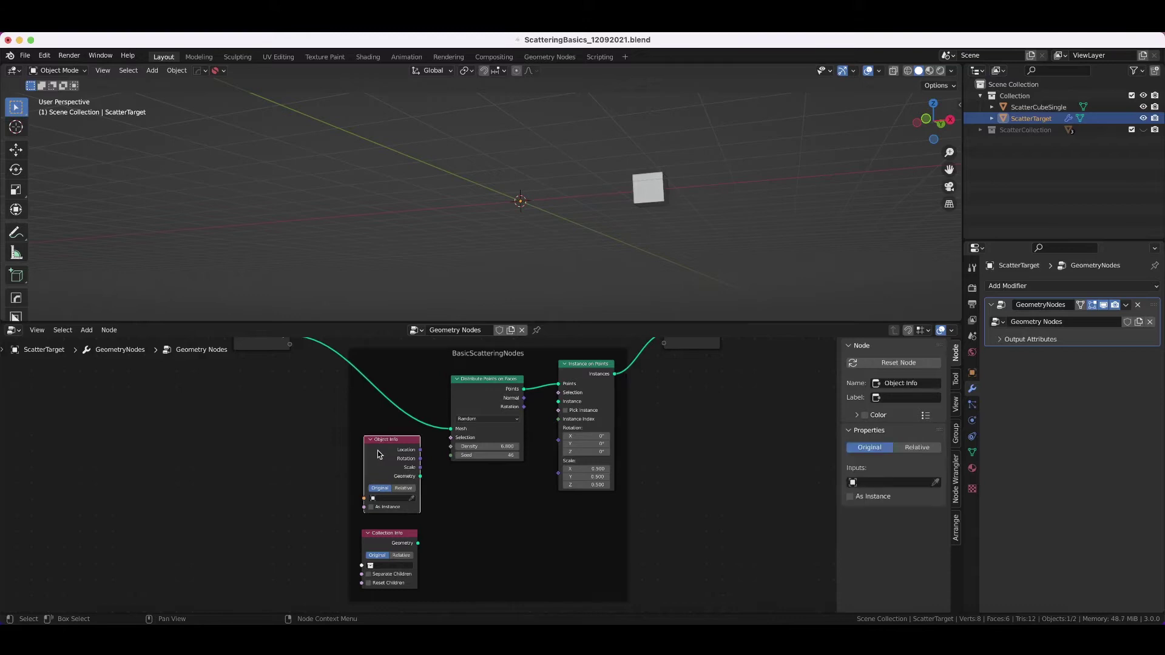
pyautogui.click(387, 535)
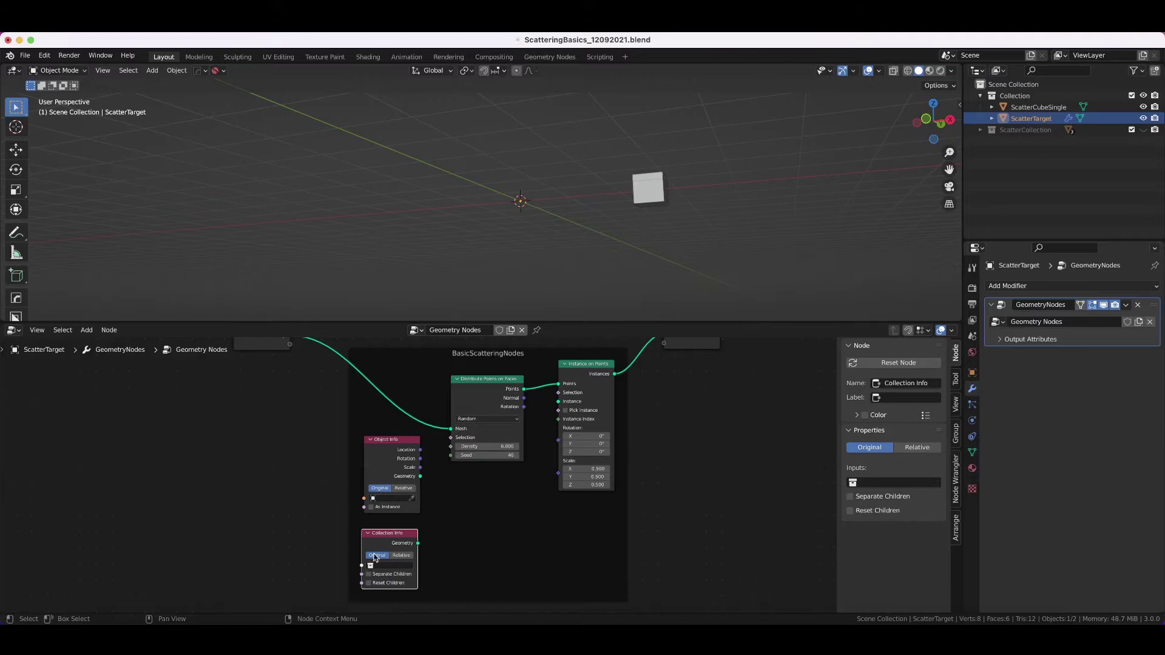
pyautogui.moveTo(420, 476); pyautogui.dragTo(558, 406)
pyautogui.click(400, 498)
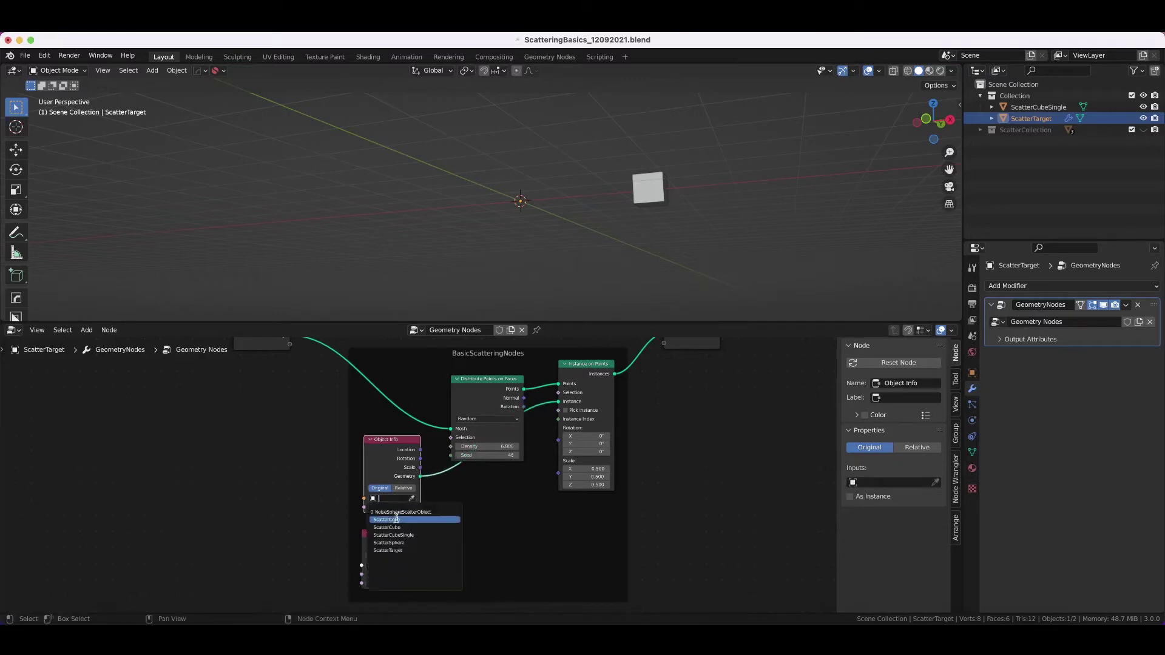
pyautogui.click(398, 536)
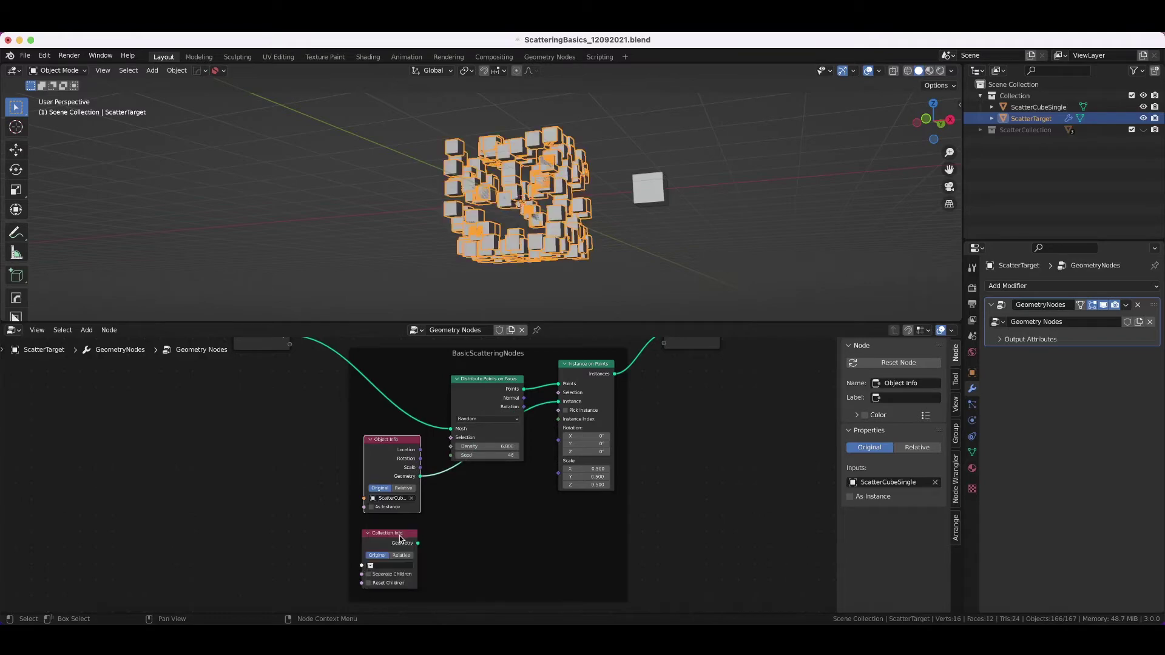
# - Replace the instance source with the Collection Info node's geometry
pyautogui.moveTo(565, 219); pyautogui.dragTo(510, 228, button='middle')
pyautogui.click(408, 549)
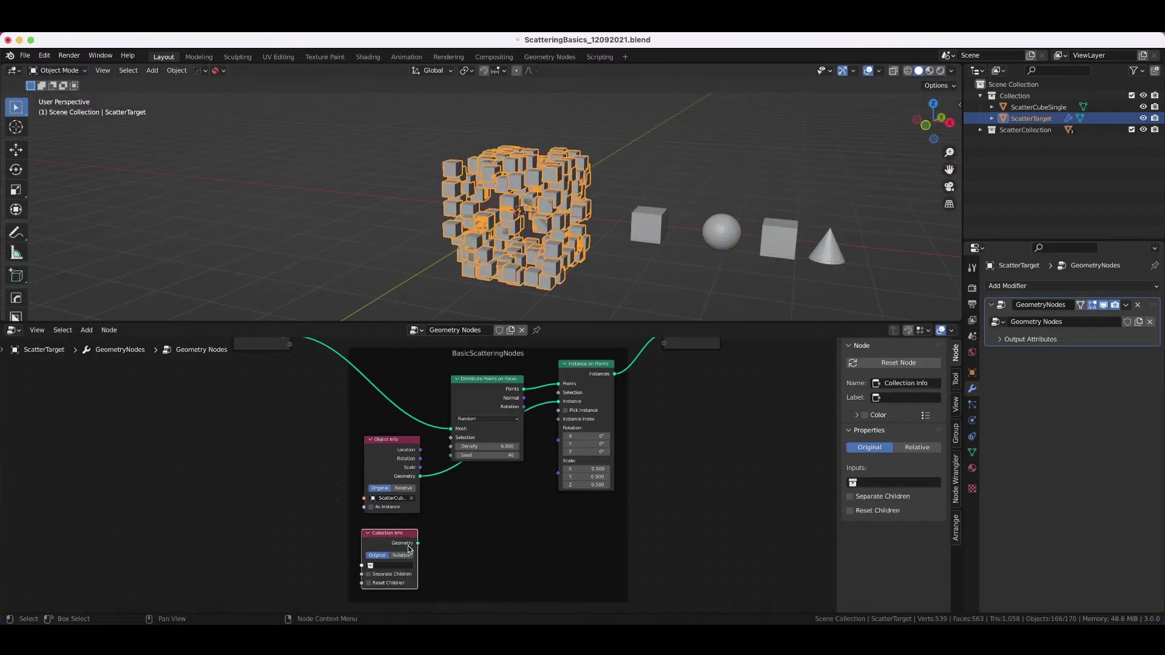
pyautogui.moveTo(418, 543); pyautogui.dragTo(558, 401)
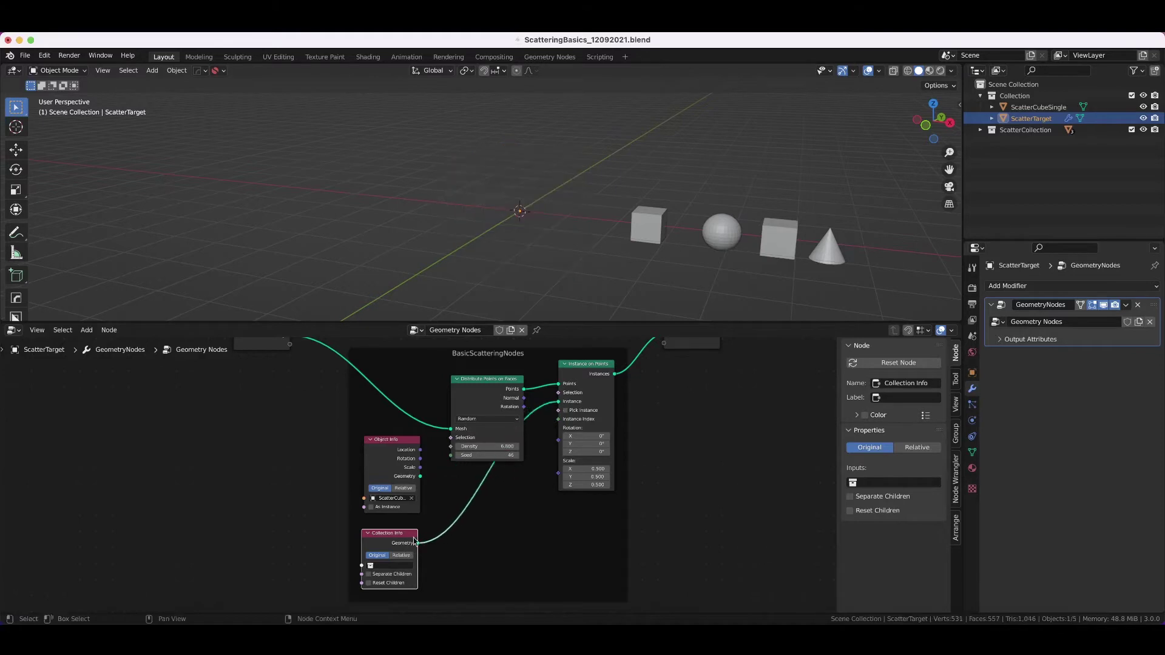
# - Instance ScatterCollection with Separate Children, Reset Children and Pick Instance for random shapes per point
pyautogui.click(393, 565)
pyautogui.click(401, 492)
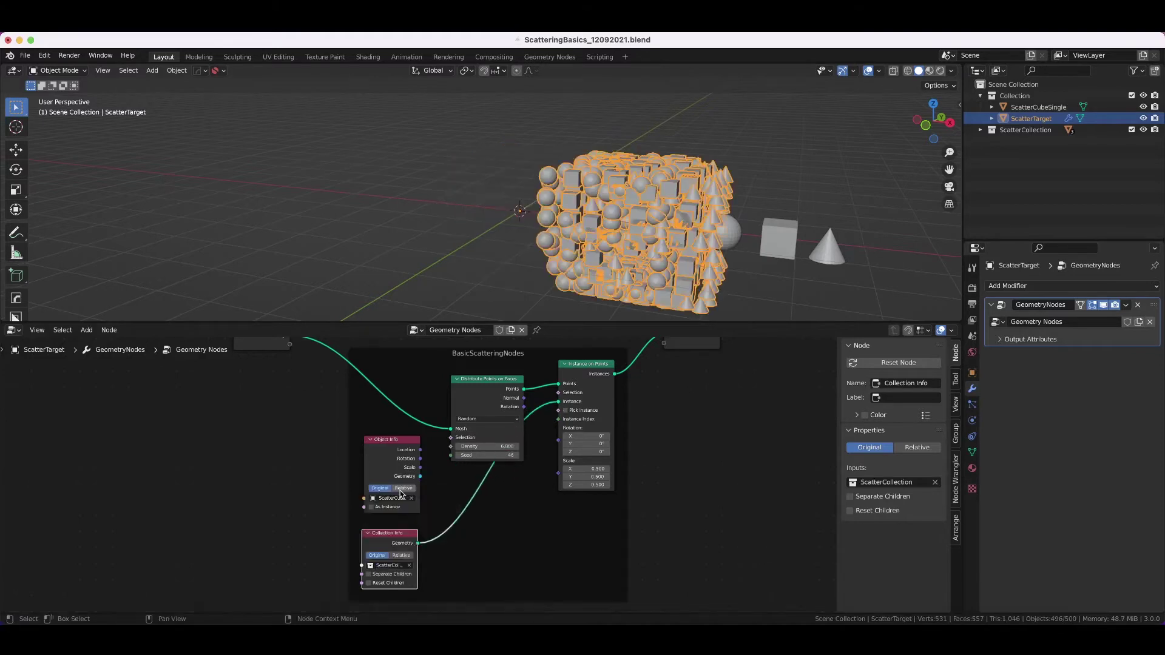
pyautogui.click(409, 576)
pyautogui.click(399, 586)
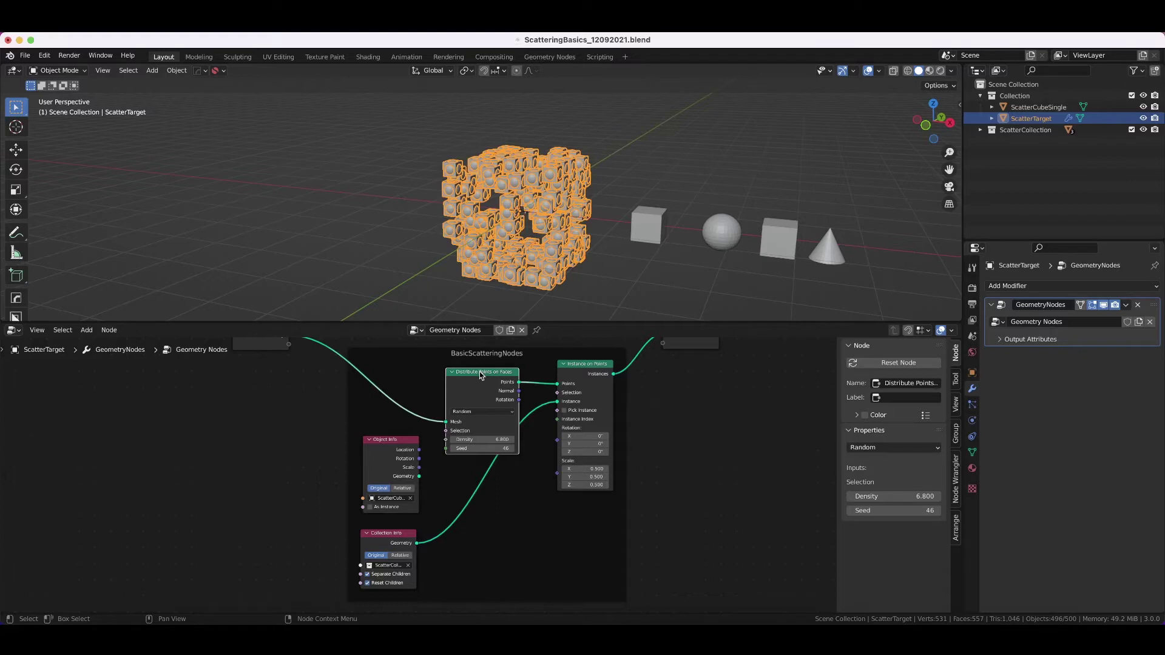
pyautogui.moveTo(478, 375); pyautogui.dragTo(462, 370)
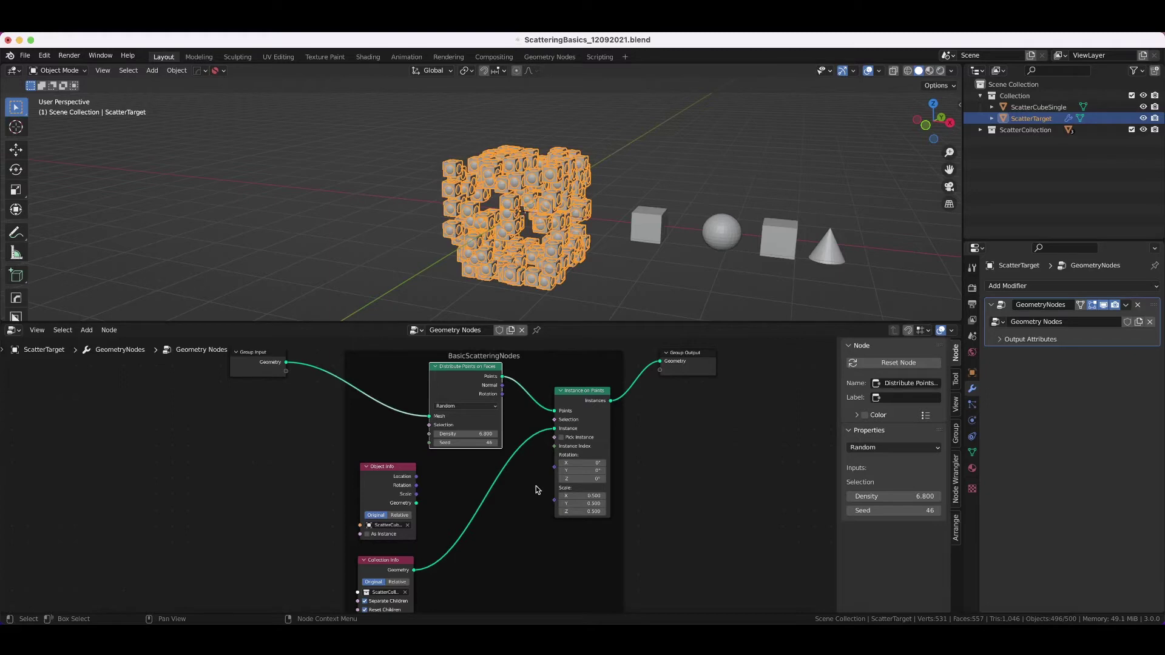
pyautogui.click(562, 438)
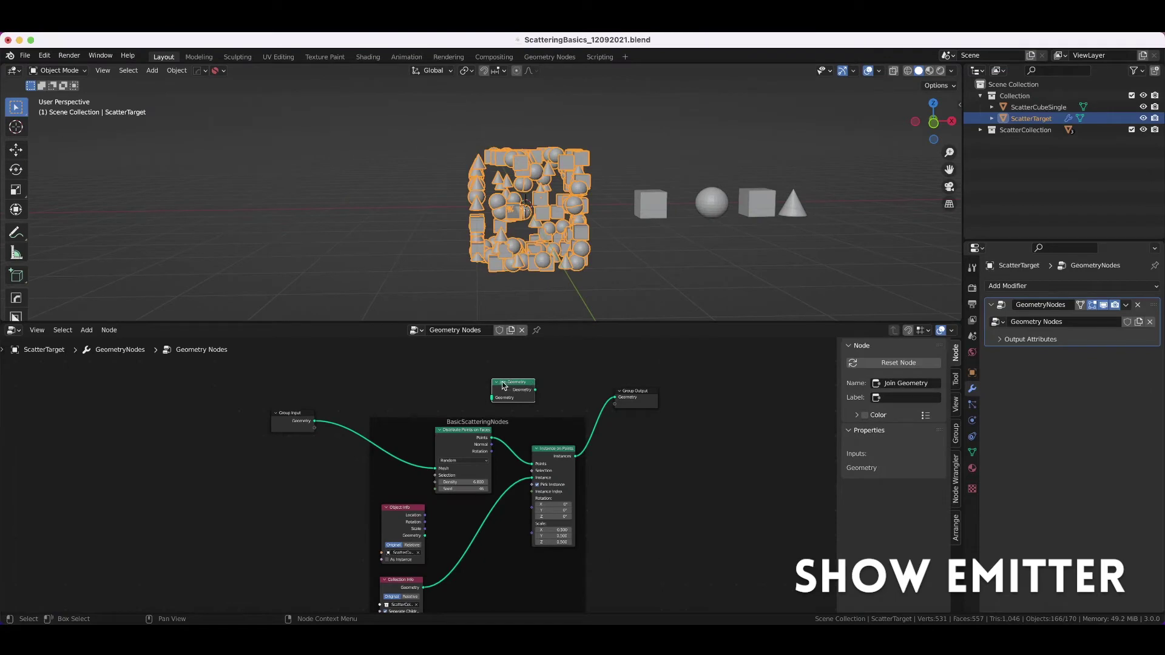
# - Merge the original cube mesh with the scattered instances via Join Geometry before the output
pyautogui.moveTo(514, 385)
pyautogui.mouseDown()
pyautogui.moveTo(506, 378)
pyautogui.moveTo(524, 390)
pyautogui.mouseUp()
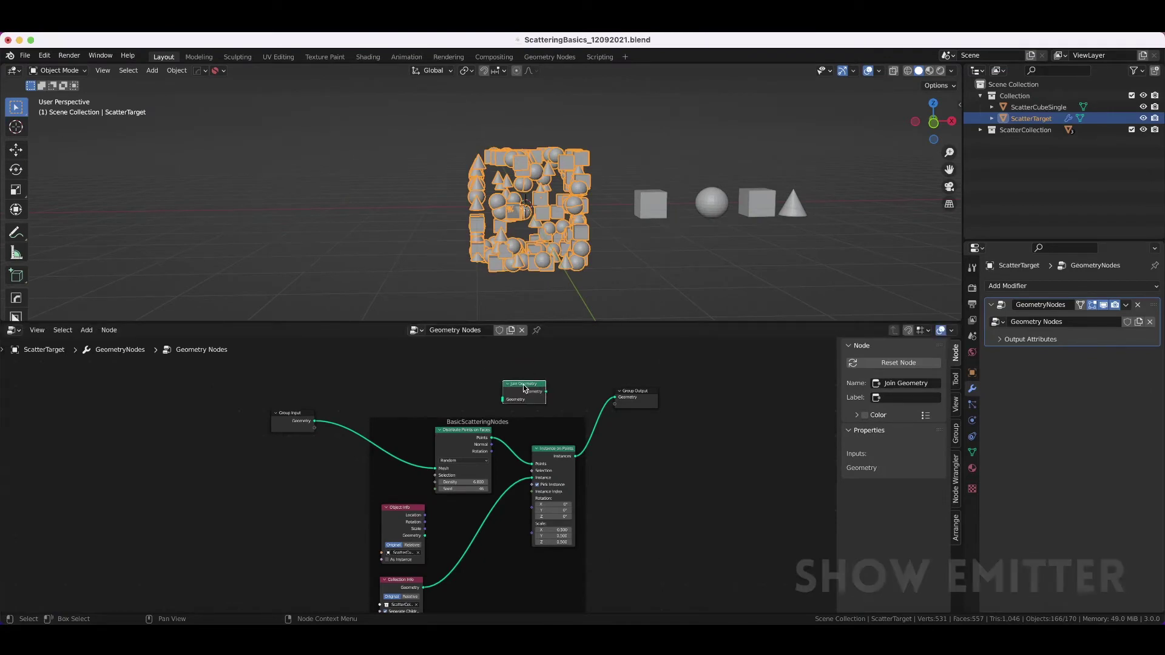
pyautogui.moveTo(524, 390); pyautogui.dragTo(623, 415)
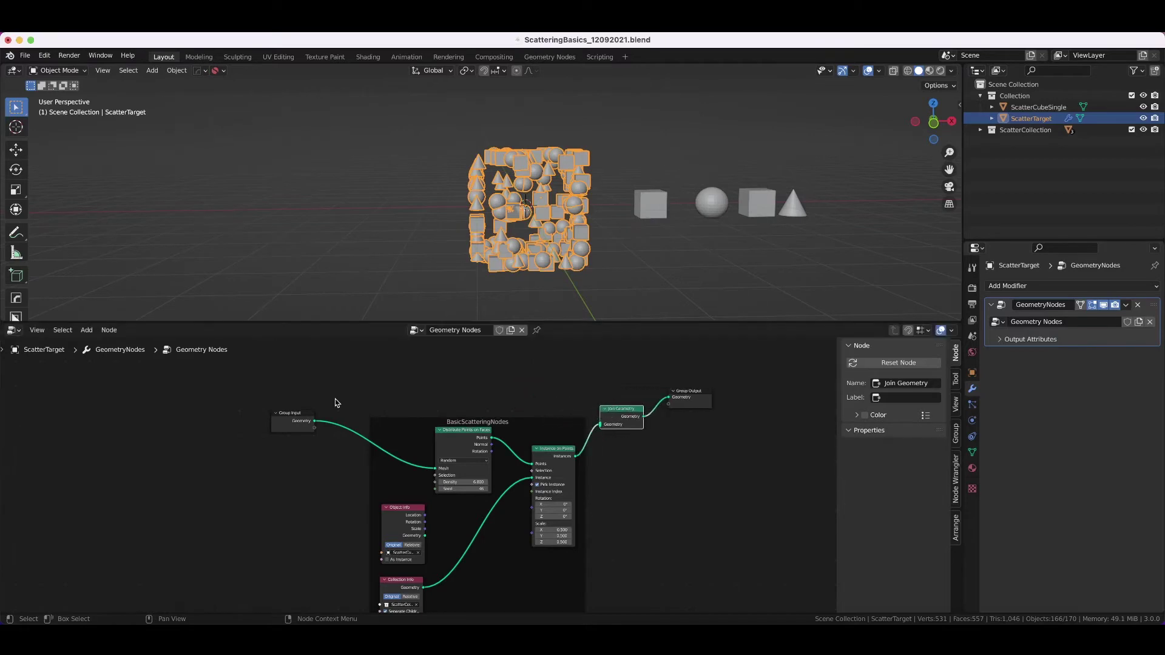
pyautogui.moveTo(314, 421); pyautogui.dragTo(601, 425)
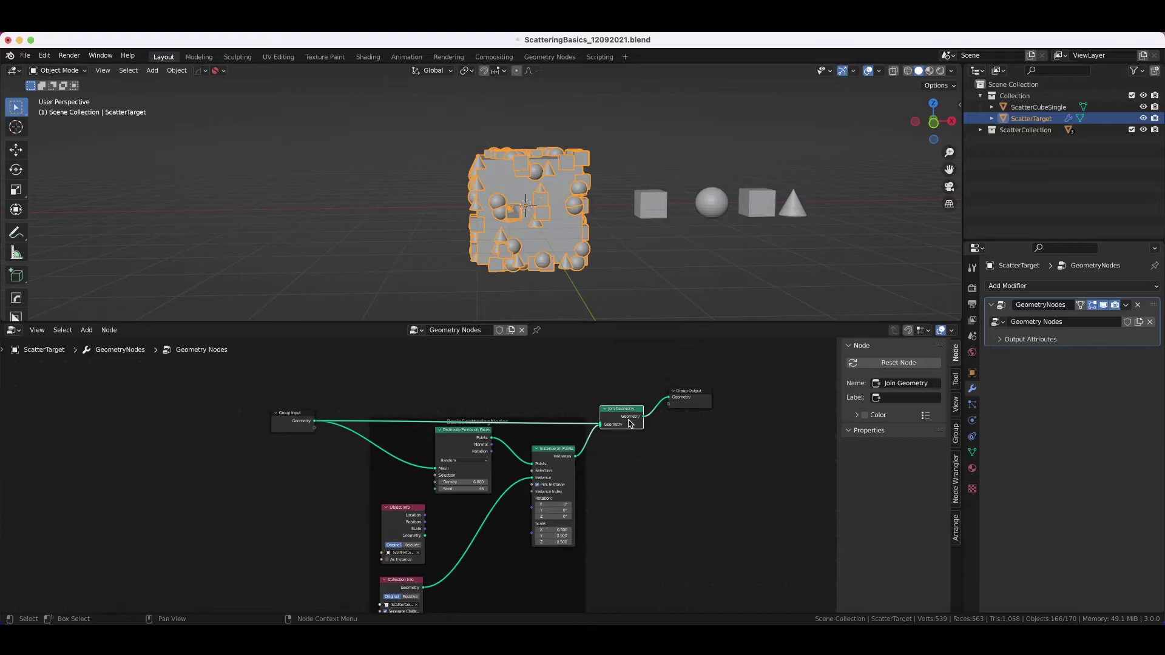
pyautogui.moveTo(460, 198); pyautogui.dragTo(460, 200, button='middle')
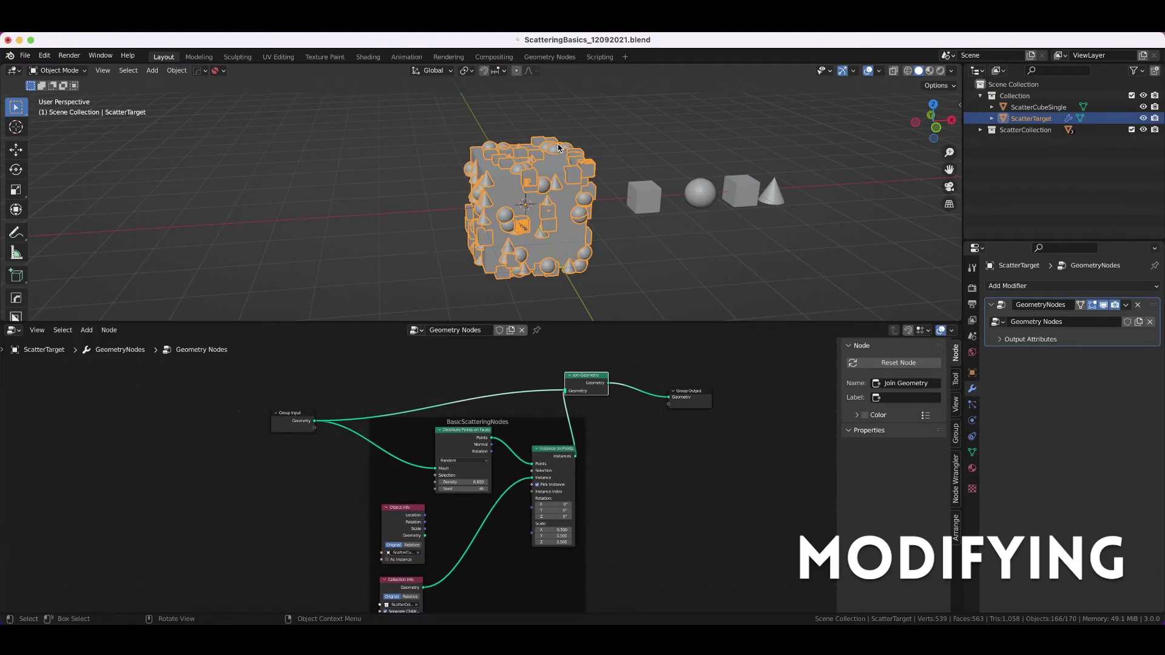
# - Set Distribute Points to Poisson Disk with density factor 1.0, seed 74 and a minimum point distance
pyautogui.moveTo(521, 545); pyautogui.dragTo(532, 529, button='middle')
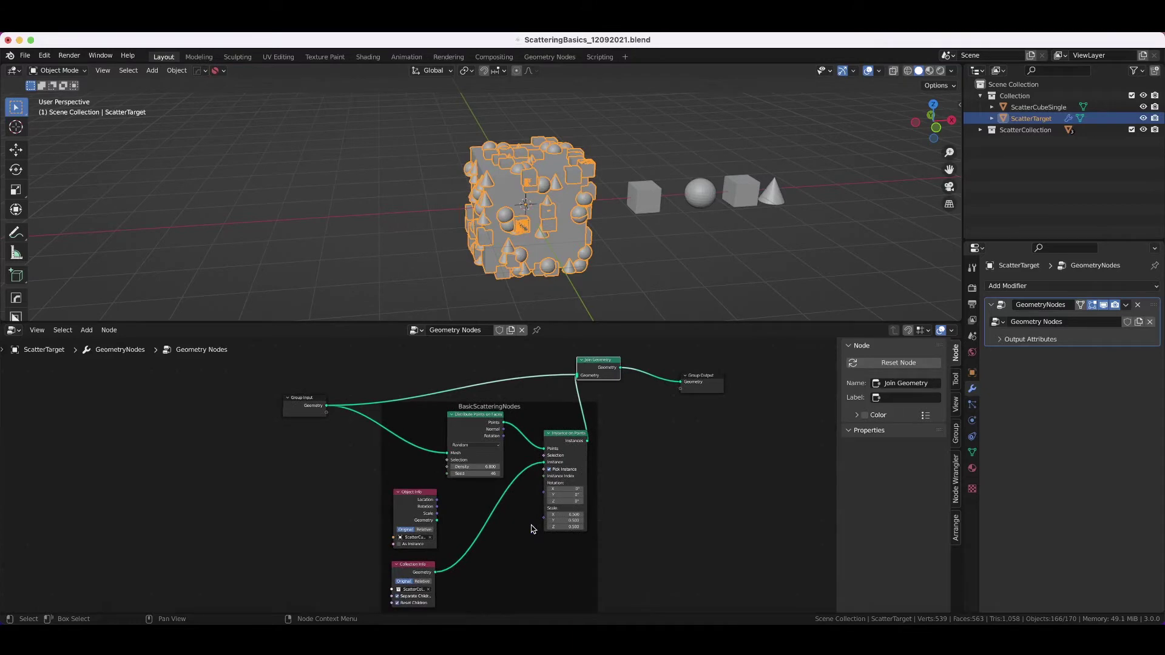
pyautogui.click(492, 444)
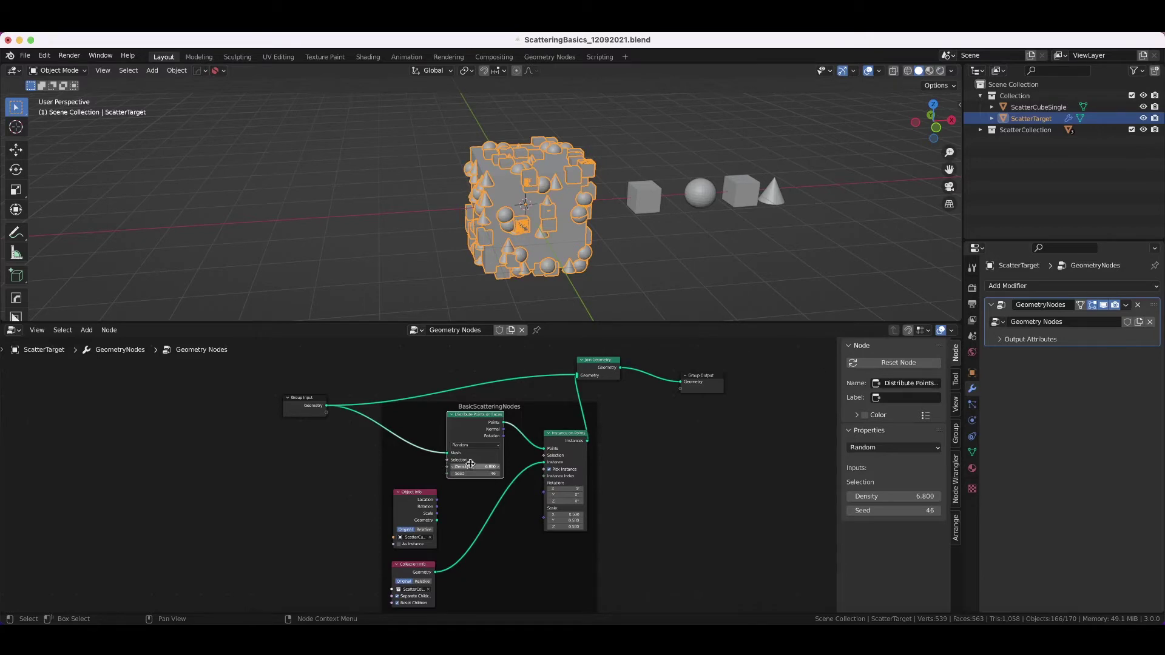
pyautogui.moveTo(473, 466); pyautogui.dragTo(477, 473)
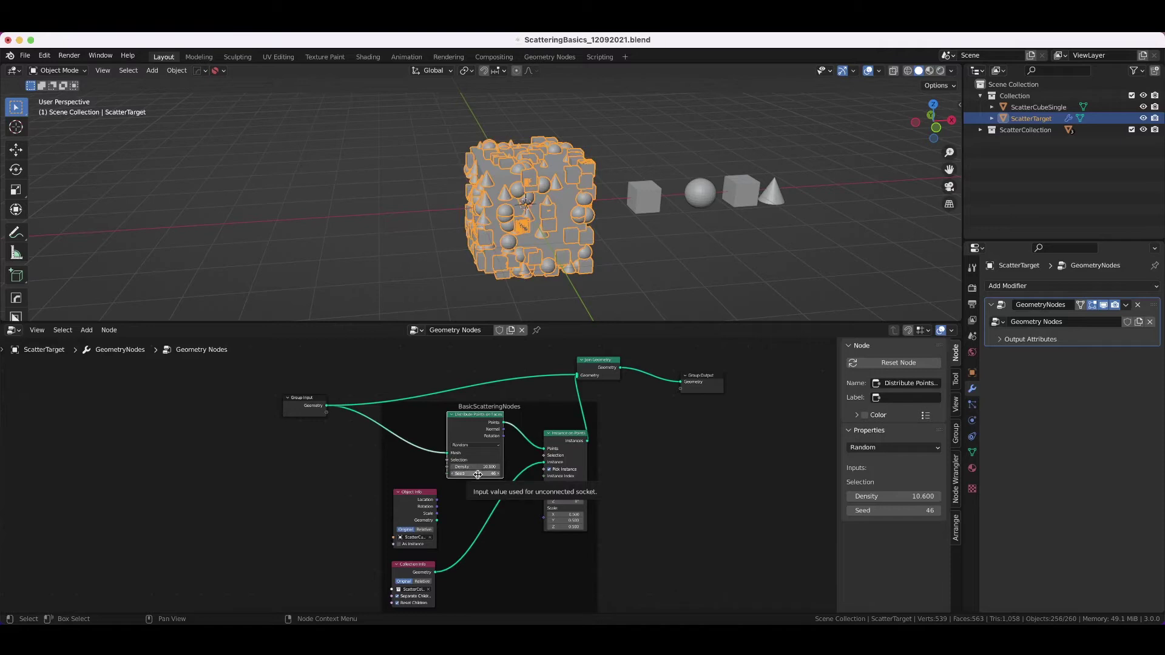
pyautogui.moveTo(477, 473); pyautogui.dragTo(492, 477)
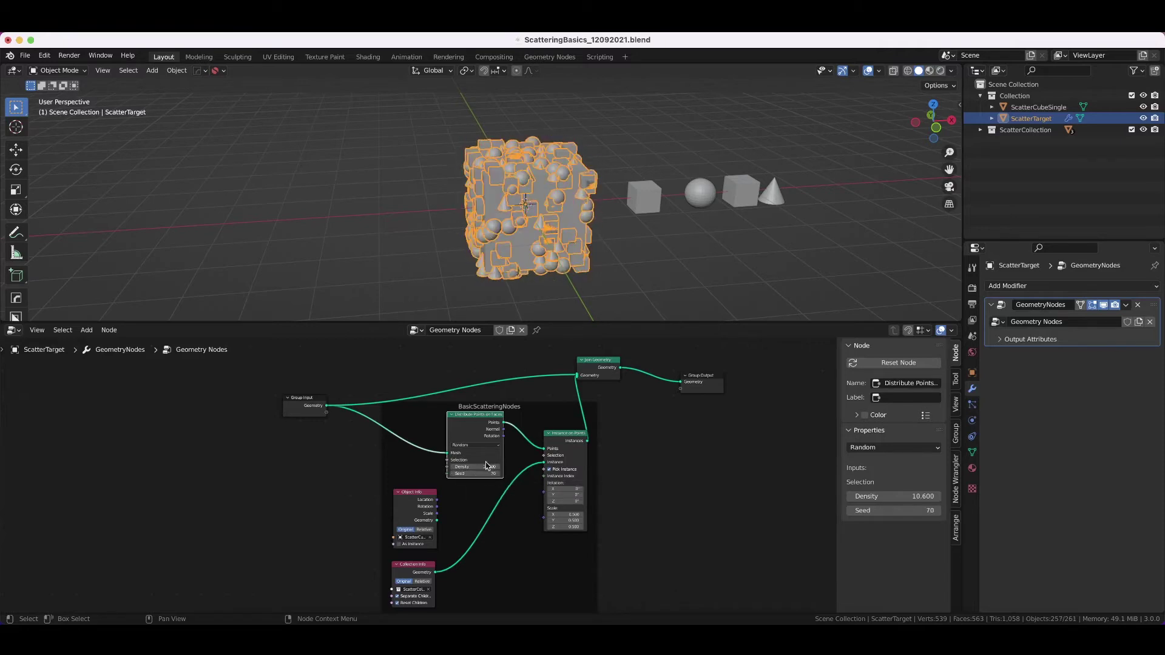
pyautogui.click(476, 446)
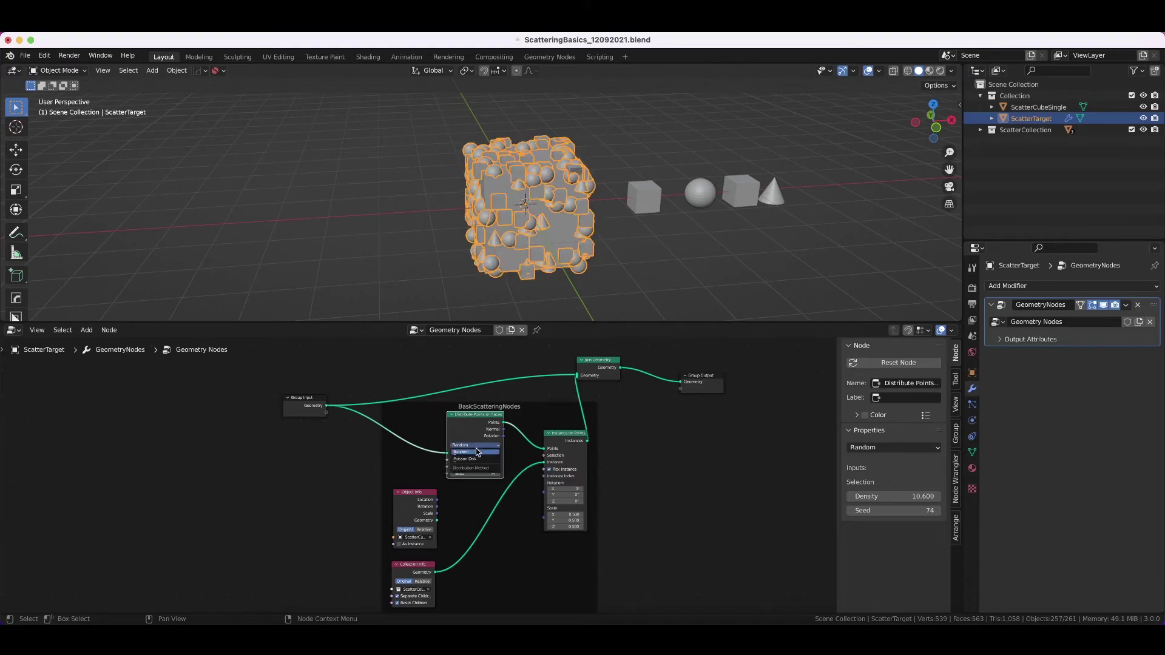
pyautogui.click(481, 459)
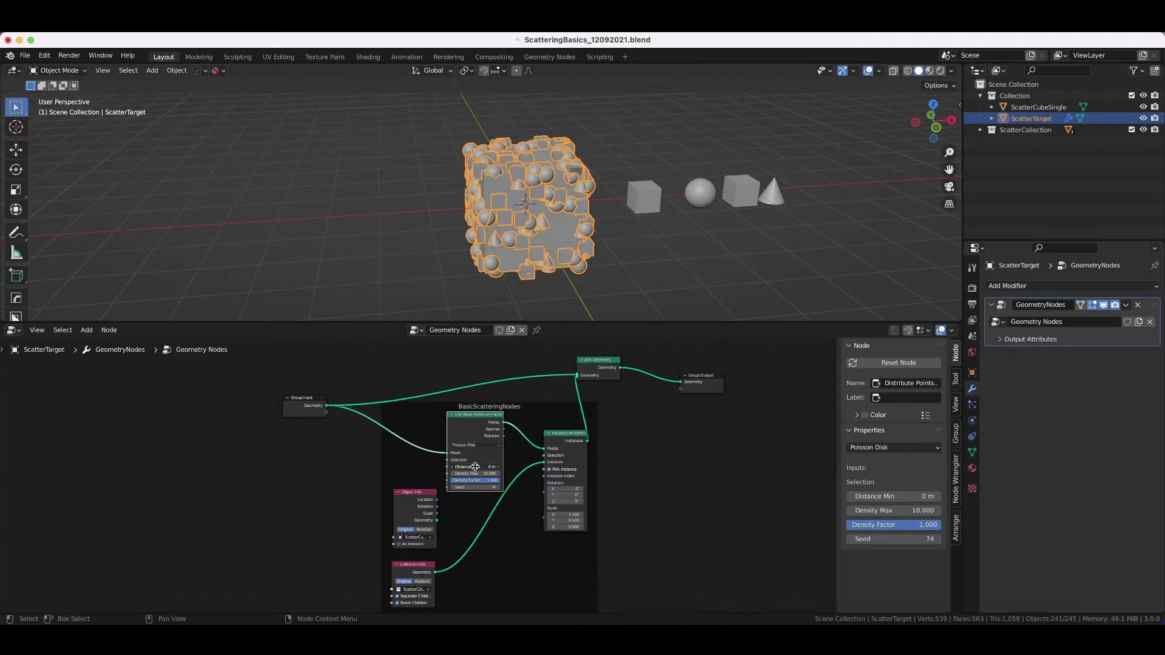
pyautogui.moveTo(470, 467); pyautogui.dragTo(467, 468)
pyautogui.click(543, 428)
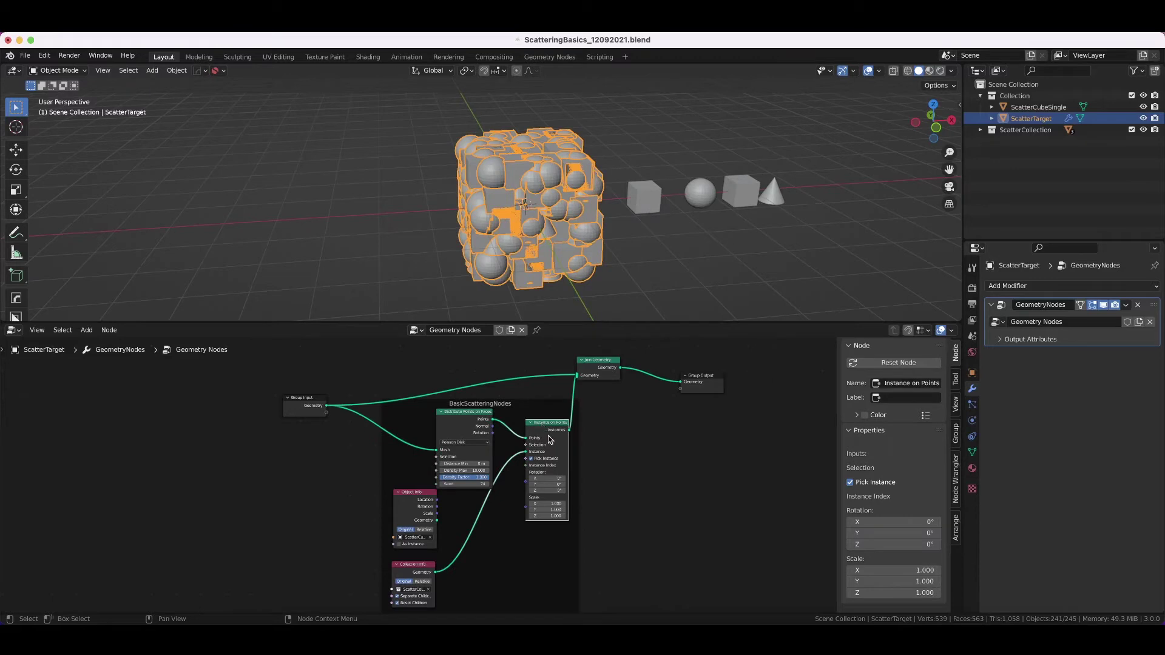
# - Tilt instances 3° on X and Y and randomize their scale between 0.5 and 1 with a new seed
pyautogui.moveTo(547, 472)
pyautogui.mouseDown()
pyautogui.moveTo(546, 492)
pyautogui.moveTo(582, 503)
pyautogui.moveTo(574, 509)
pyautogui.mouseUp()
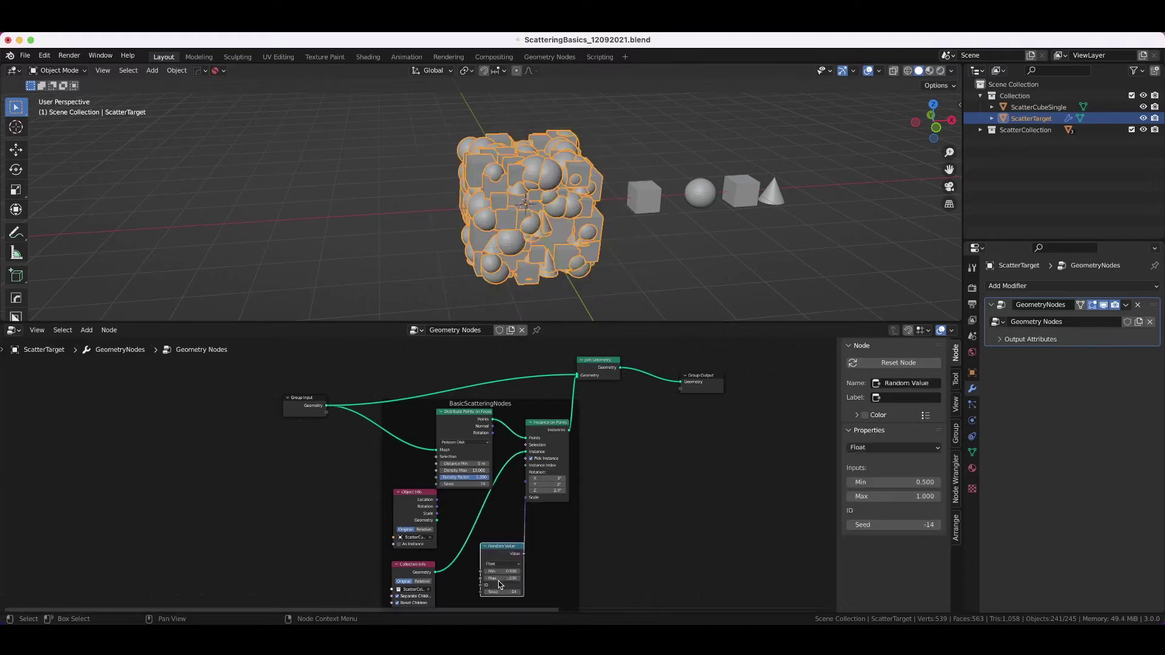
pyautogui.moveTo(500, 590); pyautogui.dragTo(483, 590)
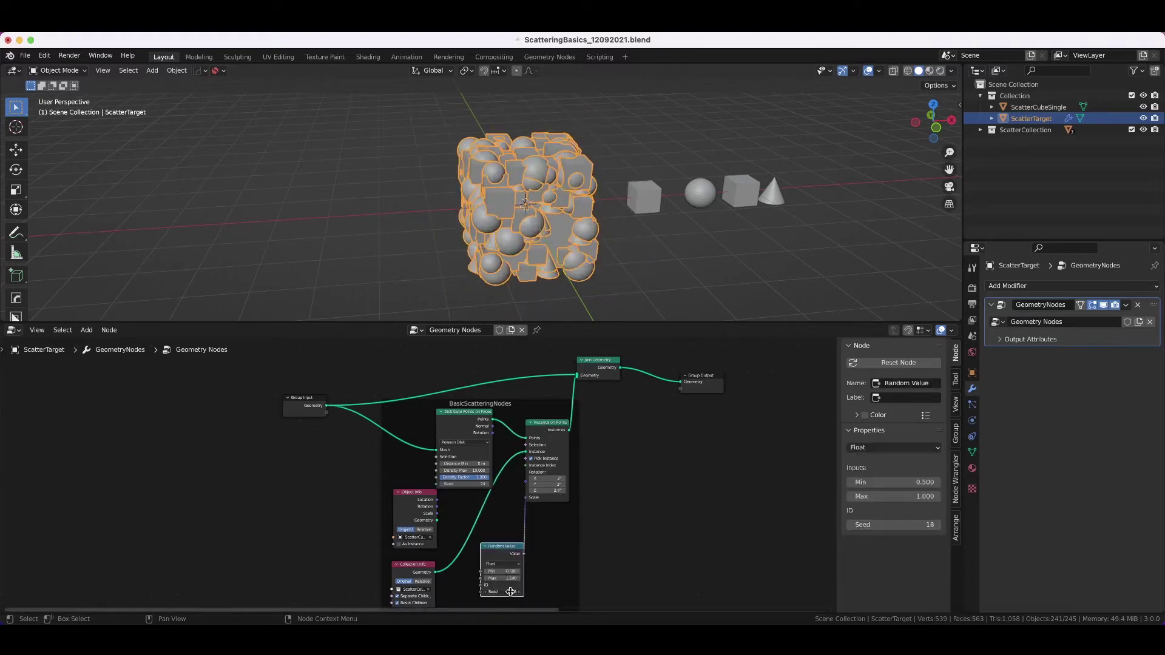
pyautogui.click(503, 572)
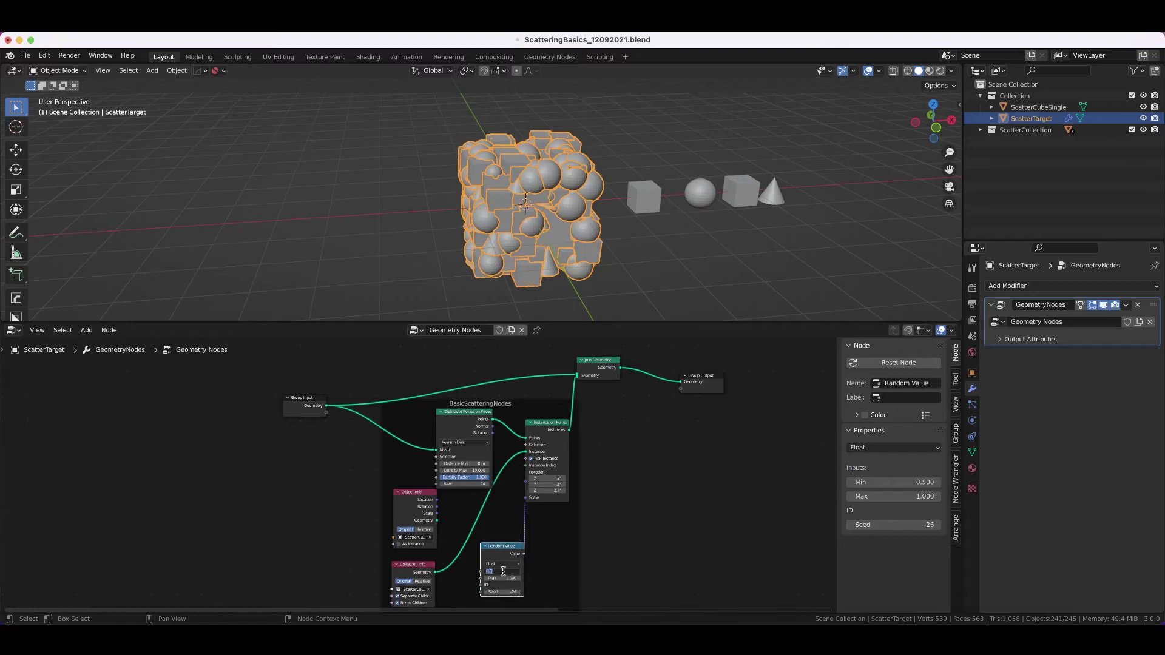
pyautogui.press('Return')
pyautogui.moveTo(509, 591); pyautogui.dragTo(495, 592)
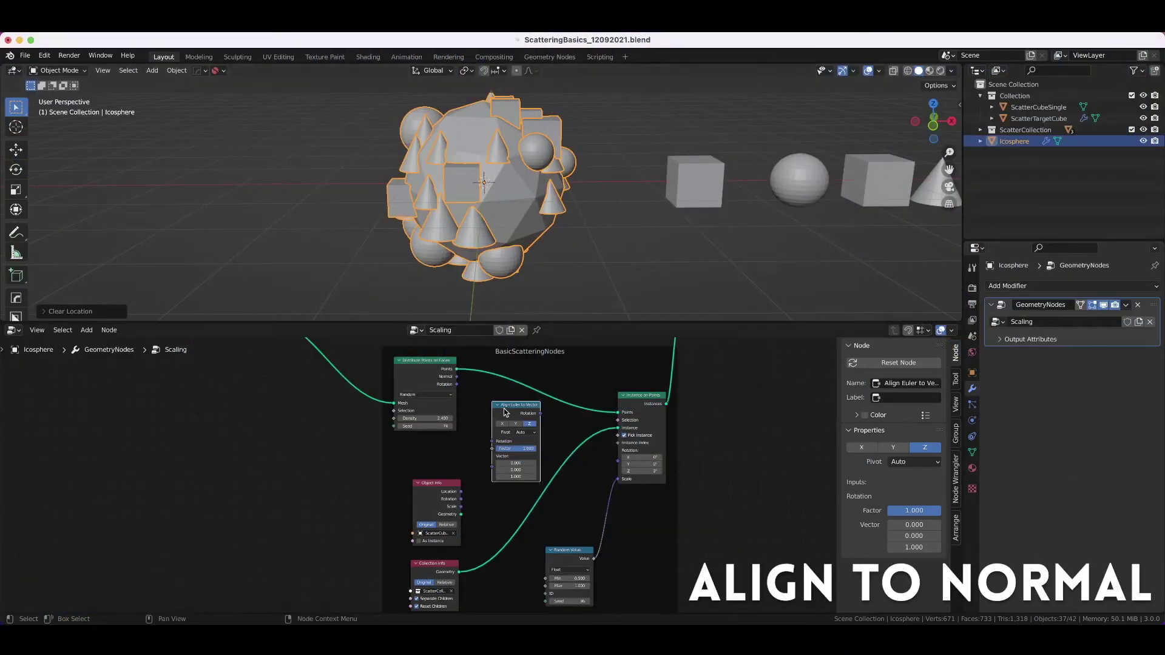
# - Align instance rotation to the surface normals through an Align Euler to Vector node
pyautogui.moveTo(495, 405); pyautogui.dragTo(483, 457)
pyautogui.click(462, 382)
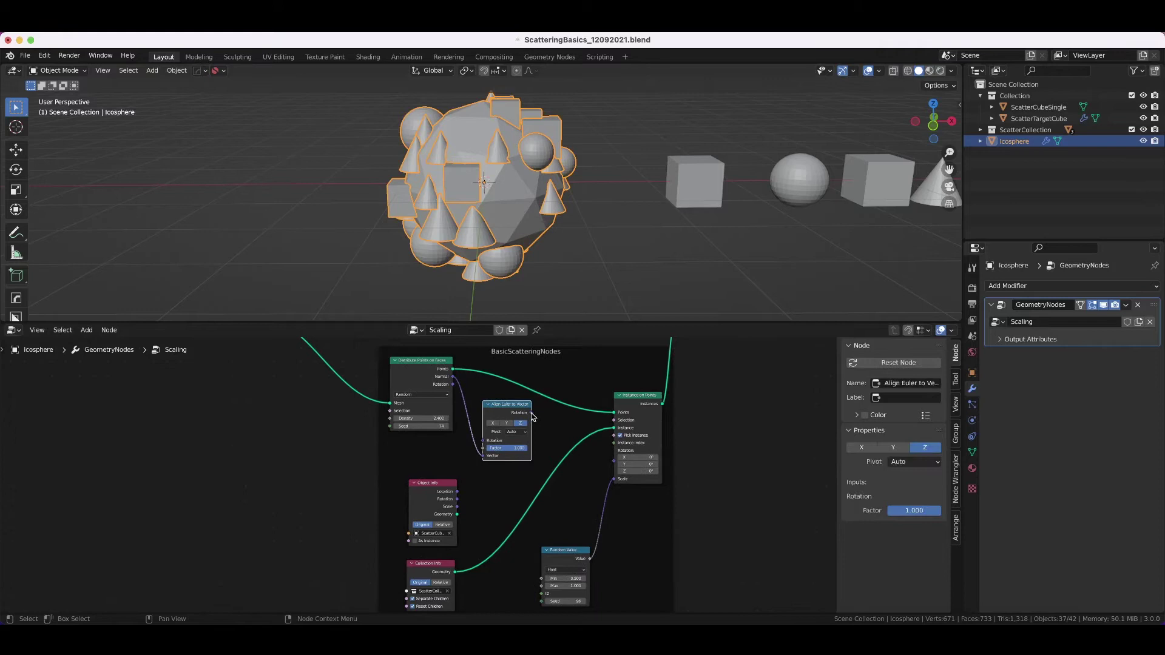
pyautogui.moveTo(530, 414); pyautogui.dragTo(614, 465)
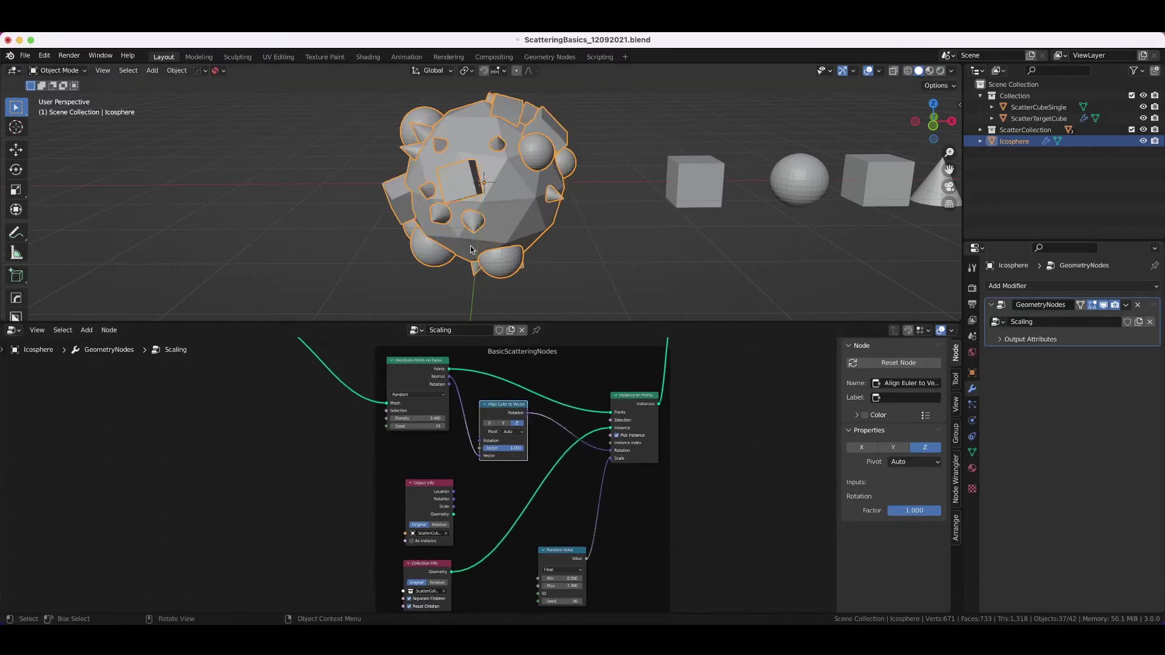
pyautogui.moveTo(461, 239); pyautogui.dragTo(461, 238, button='middle')
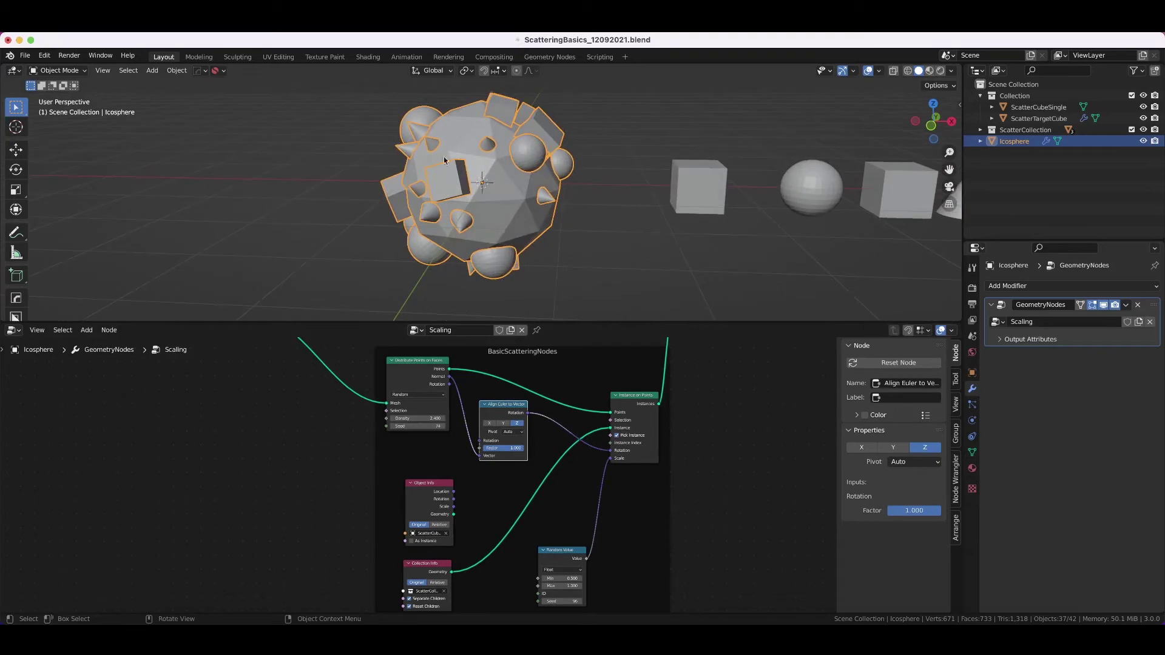
pyautogui.moveTo(407, 364); pyautogui.dragTo(414, 365)
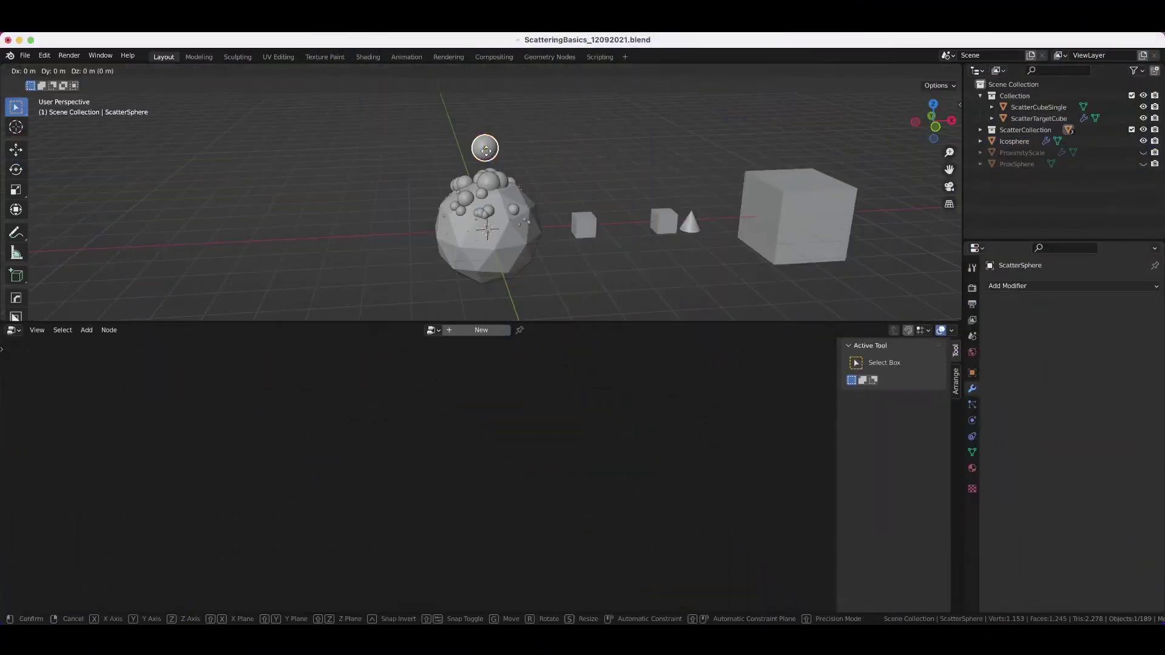
# - Place the proximity sphere on the icosphere and eyedrop ScatterSphere as the ProximityScaling target object
pyautogui.moveTo(486, 149); pyautogui.dragTo(370, 213)
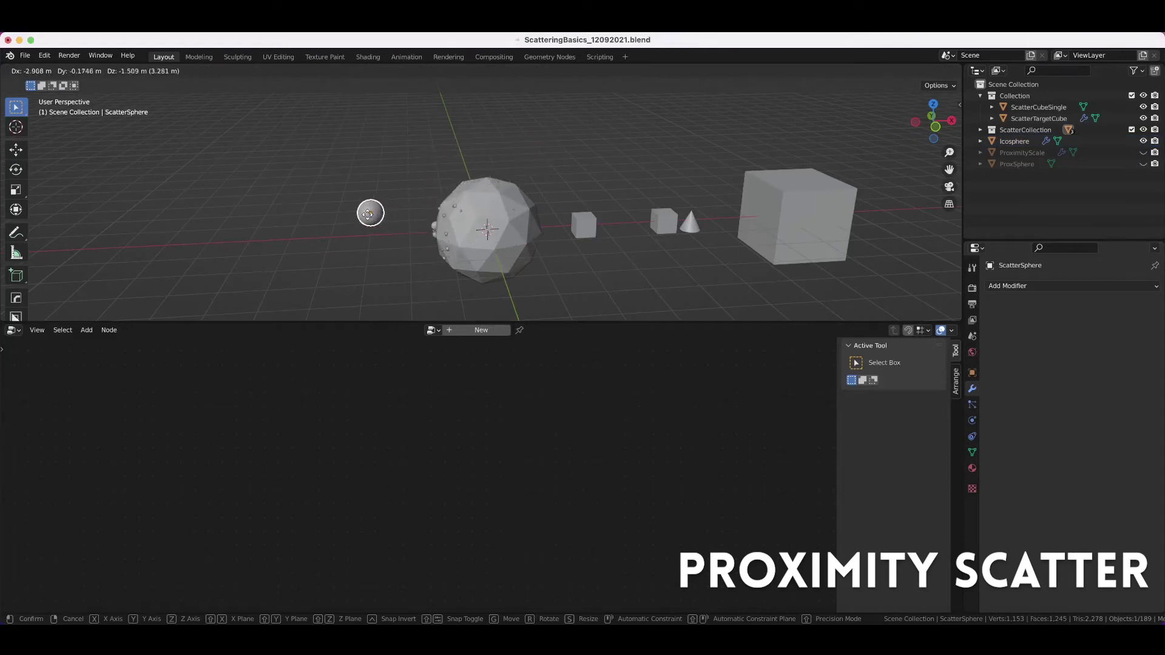
pyautogui.moveTo(370, 213)
pyautogui.mouseDown()
pyautogui.moveTo(487, 124)
pyautogui.moveTo(484, 146)
pyautogui.mouseUp()
pyautogui.click(477, 210)
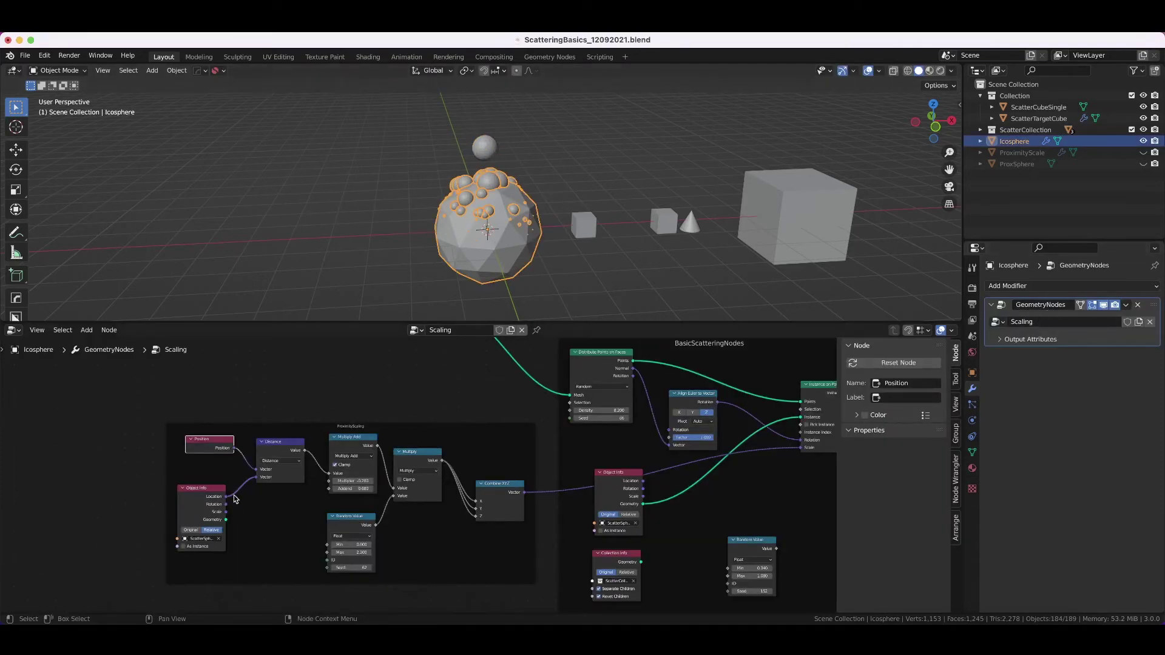
pyautogui.scroll(1, 233, 496)
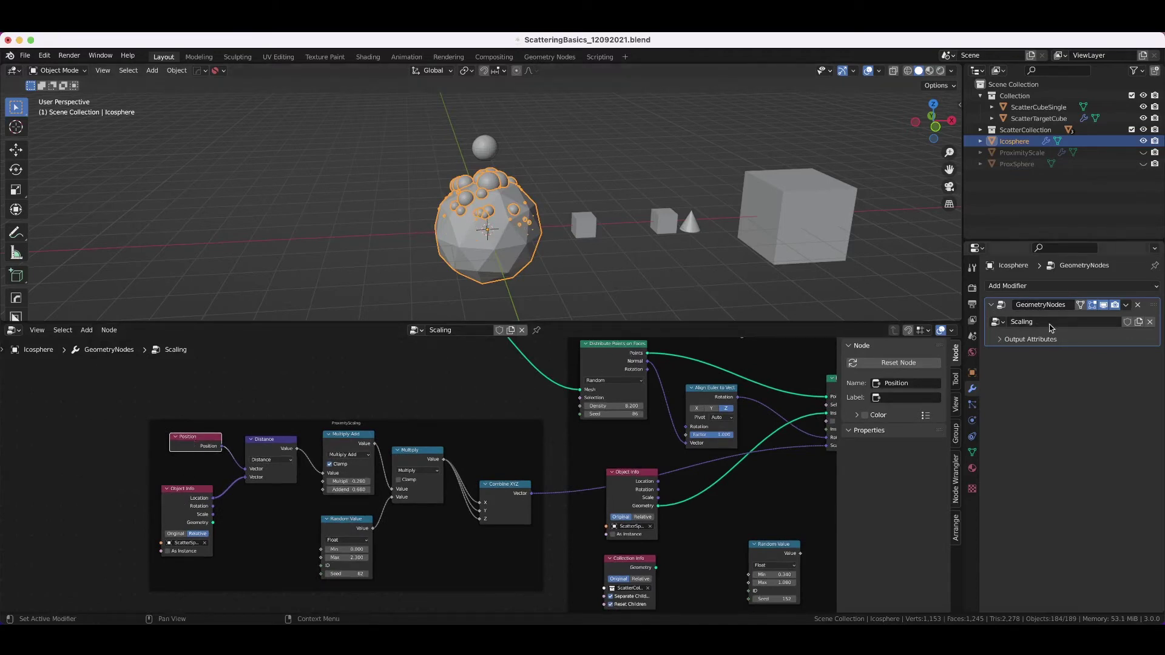
pyautogui.click(187, 495)
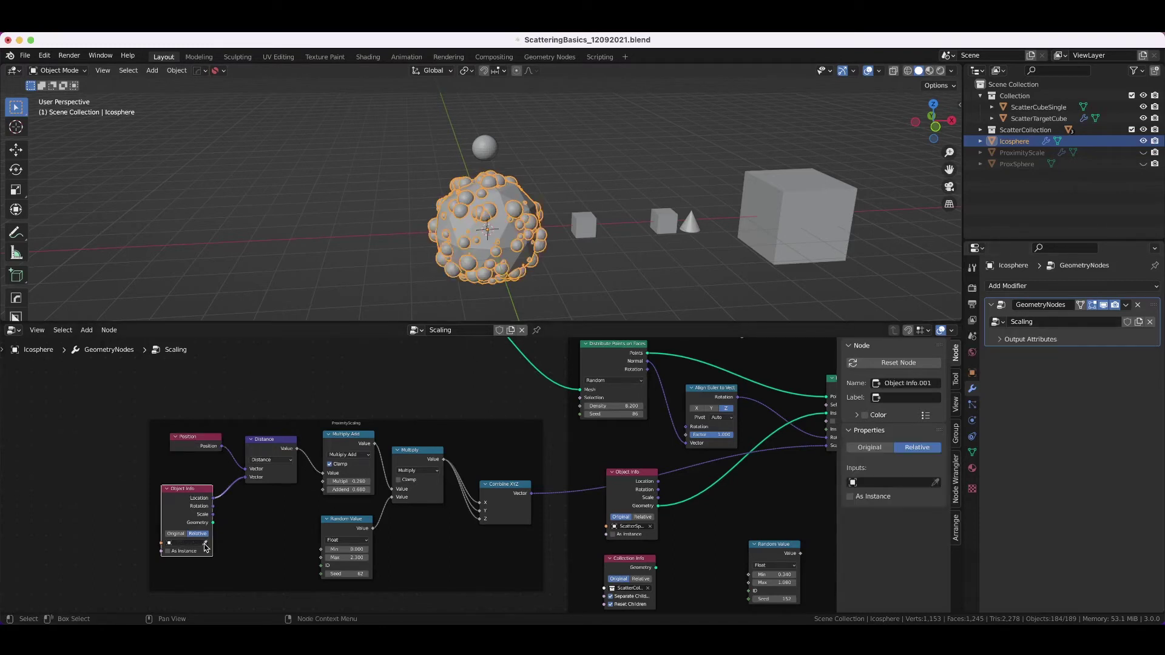
pyautogui.click(207, 543)
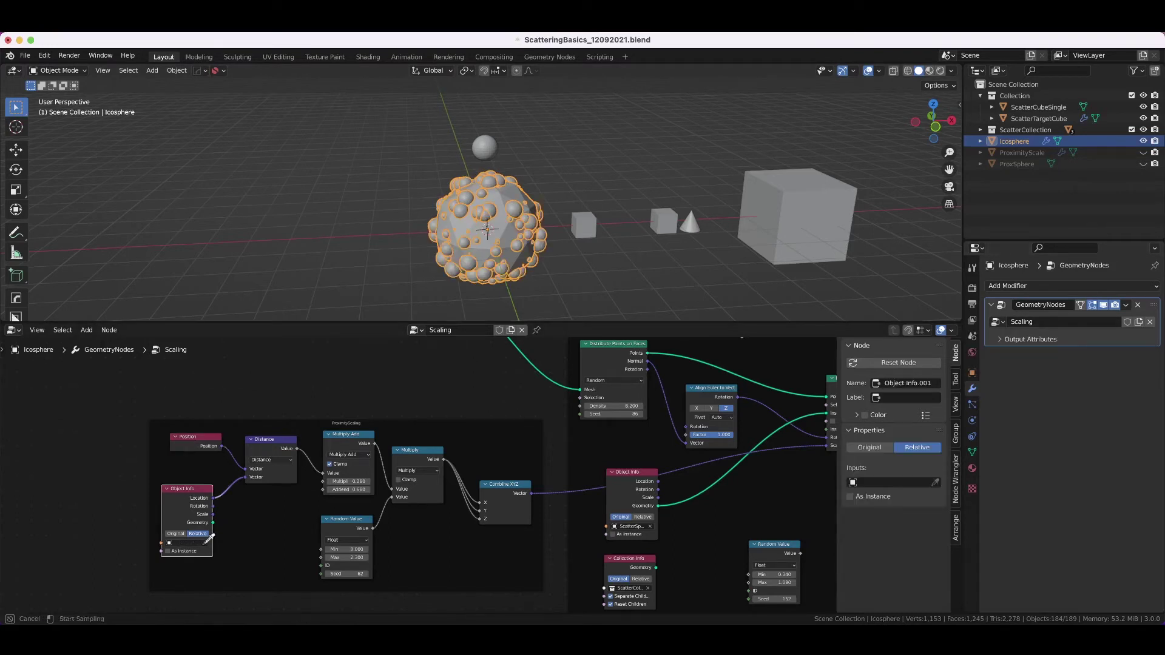
pyautogui.click(485, 145)
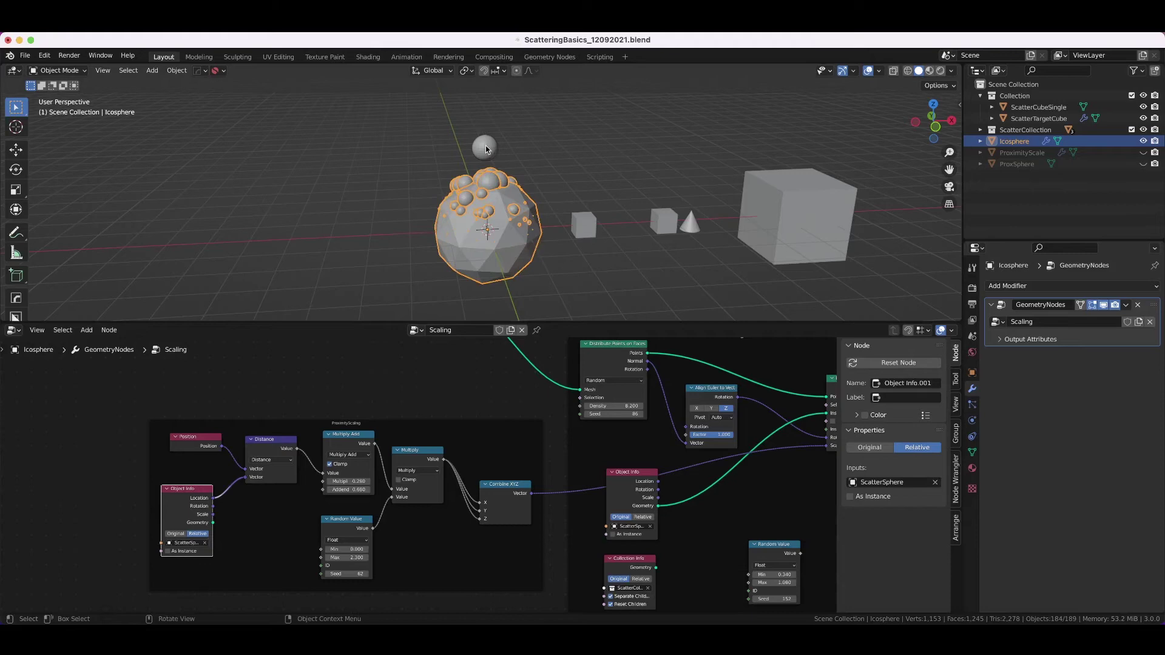
# - Review the icosphere's node tree, then start moving ScatterSphere above it so large bubbles gather at the top
pyautogui.click(485, 145)
pyautogui.click(488, 228)
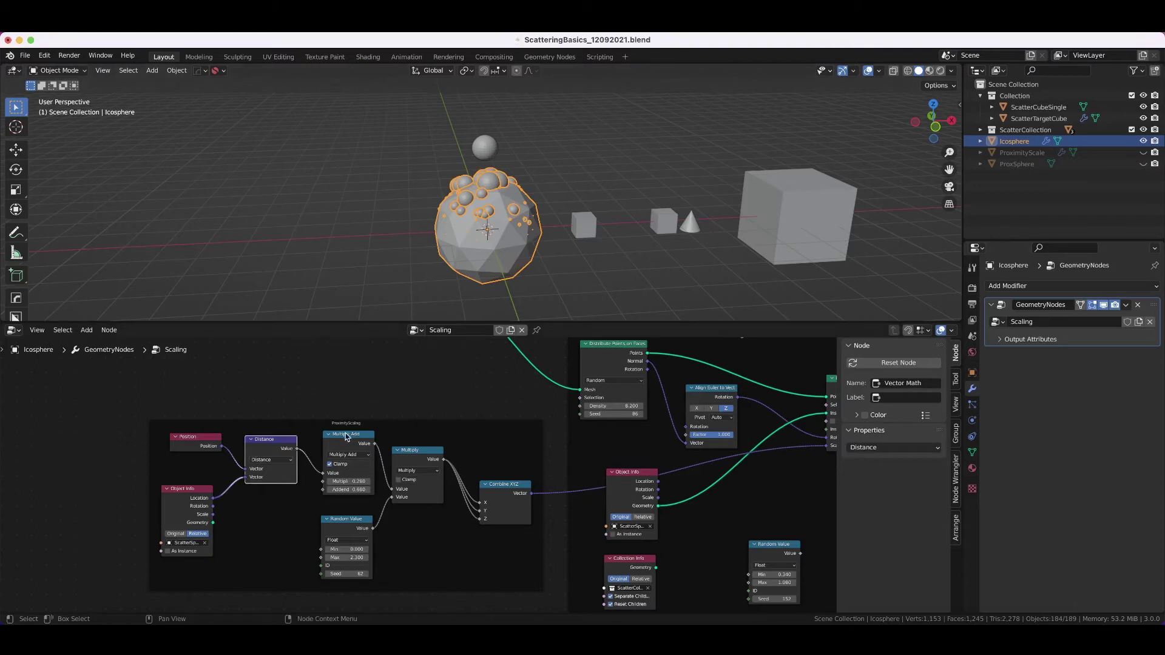
pyautogui.click(343, 533)
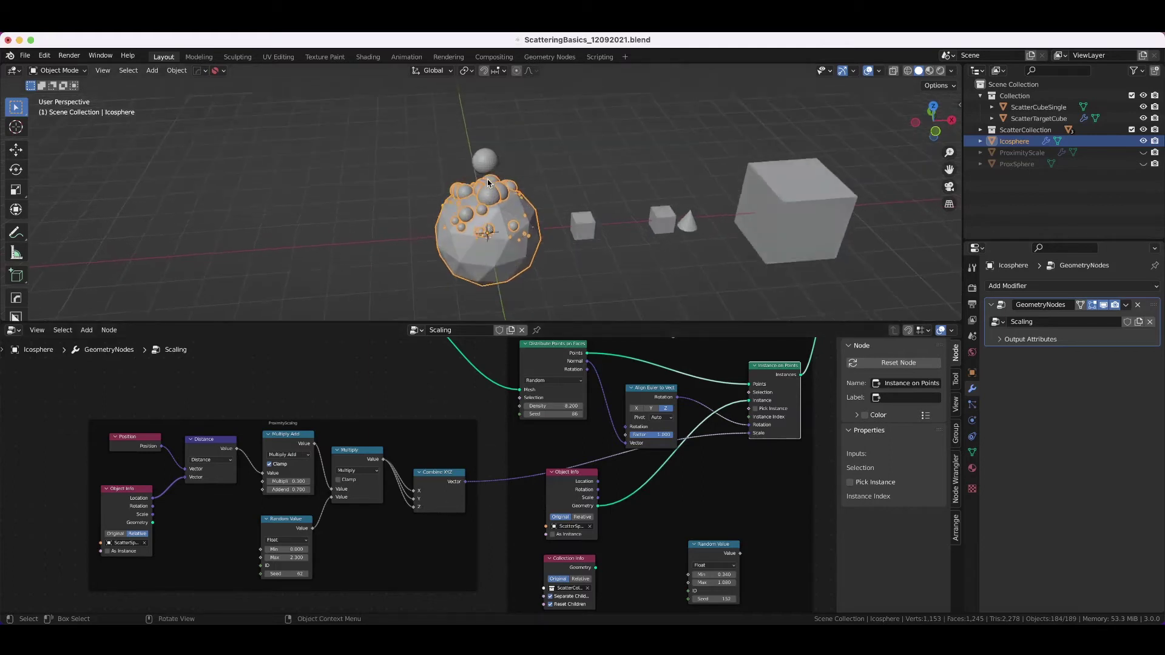
pyautogui.scroll(2, 486, 180)
pyautogui.scroll(3, 487, 178)
pyautogui.click(487, 144)
pyautogui.press('g')
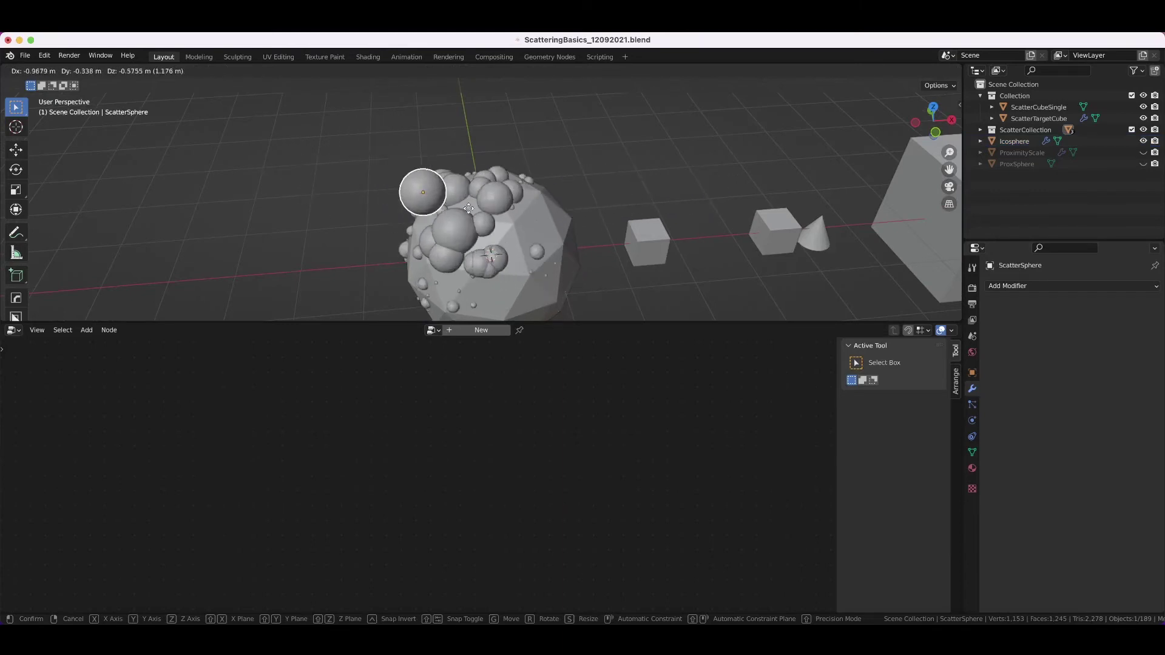
# - Drop ScatterSphere above the icosphere and disable it in renders from the Outliner
pyautogui.click(490, 173)
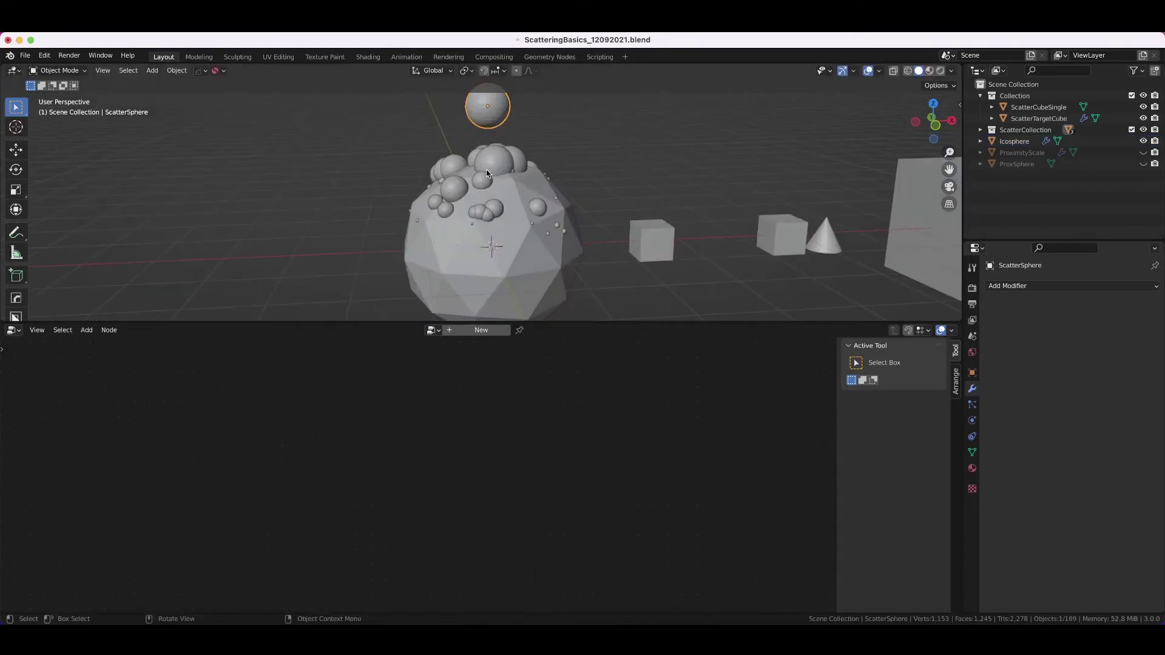
pyautogui.click(491, 176)
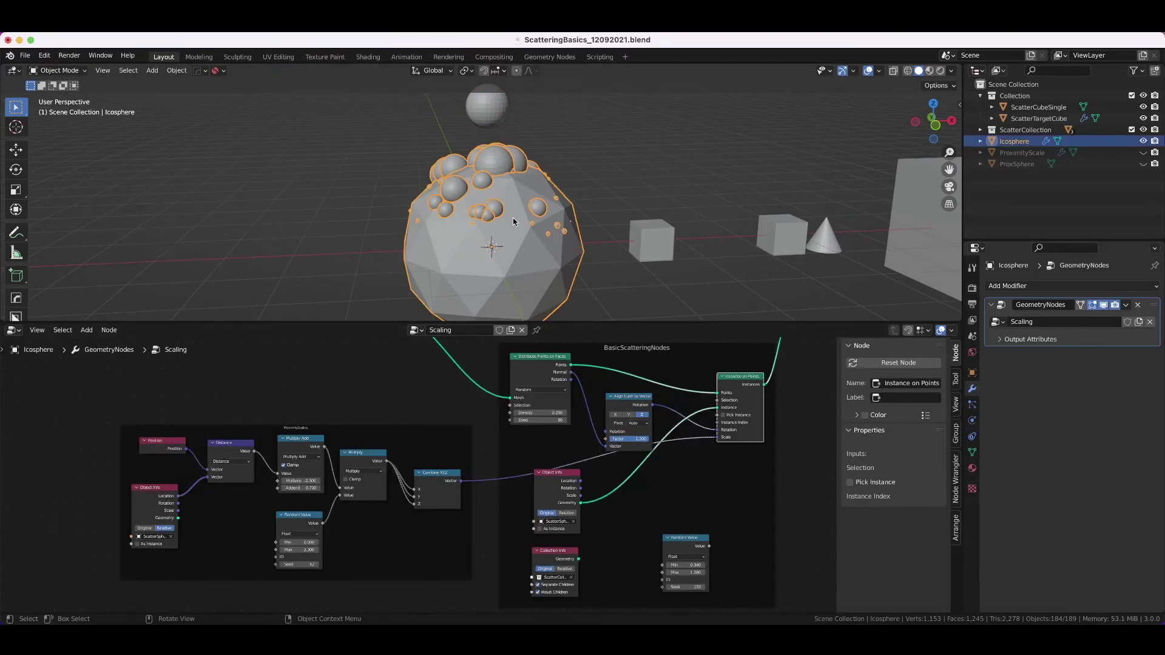
pyautogui.click(487, 105)
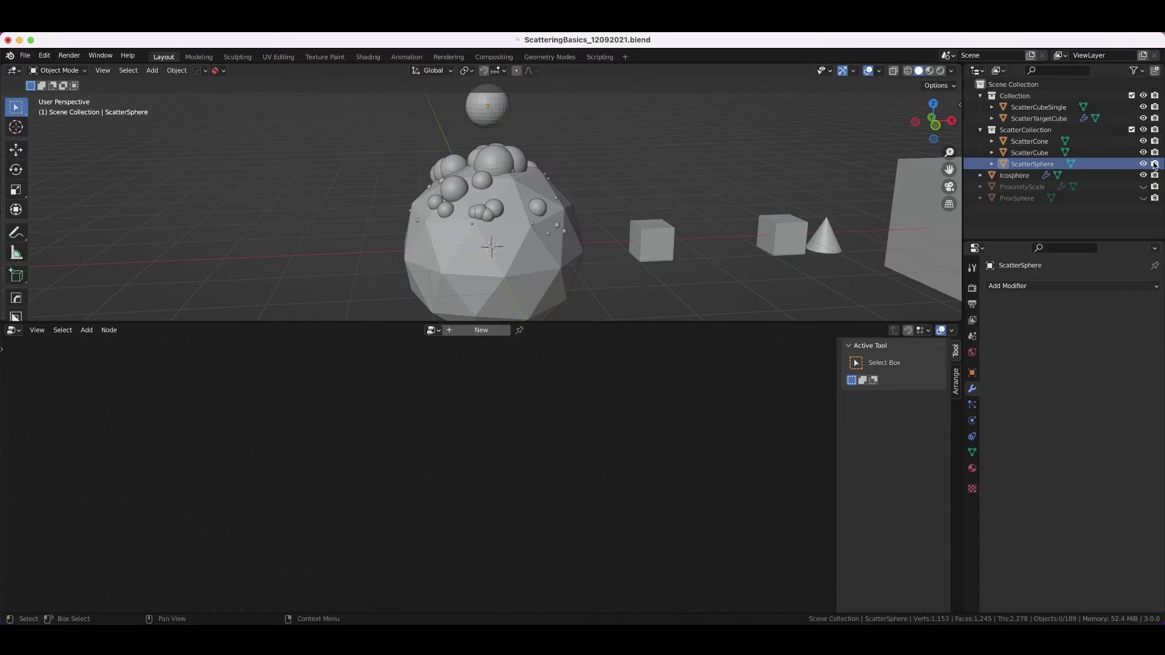
pyautogui.click(1155, 164)
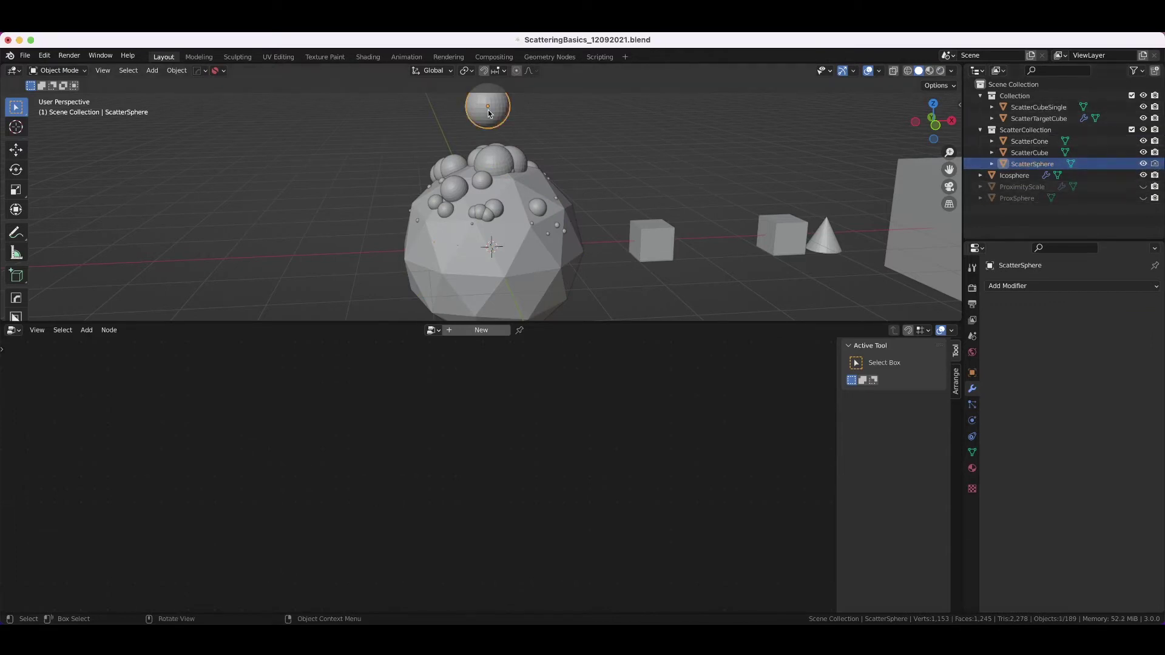
pyautogui.press('g')
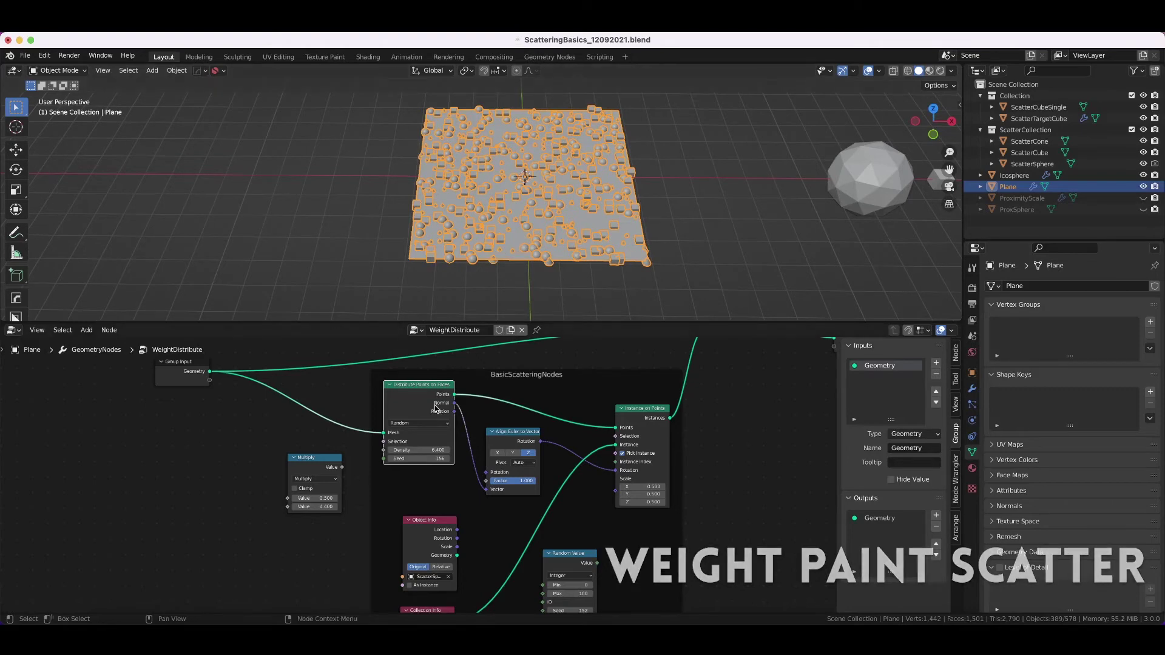
# - Expose the Distribute Points Density as a modifier input on the plane (Density 6.4)
pyautogui.moveTo(385, 455); pyautogui.dragTo(210, 389)
pyautogui.click(876, 382)
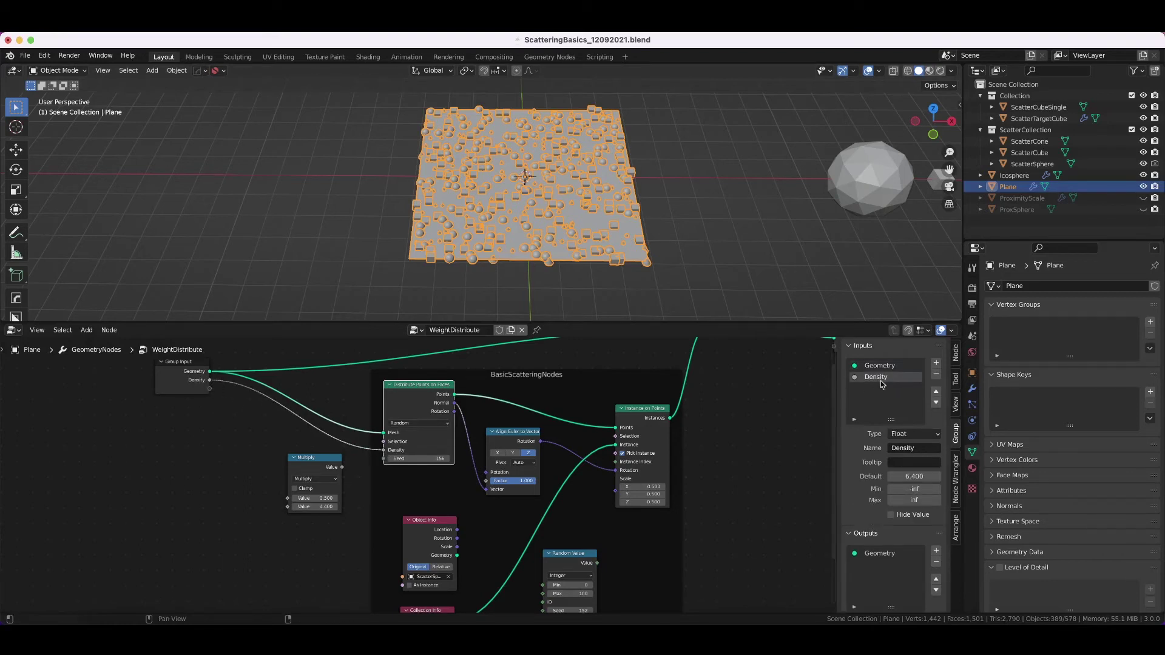
pyautogui.click(972, 389)
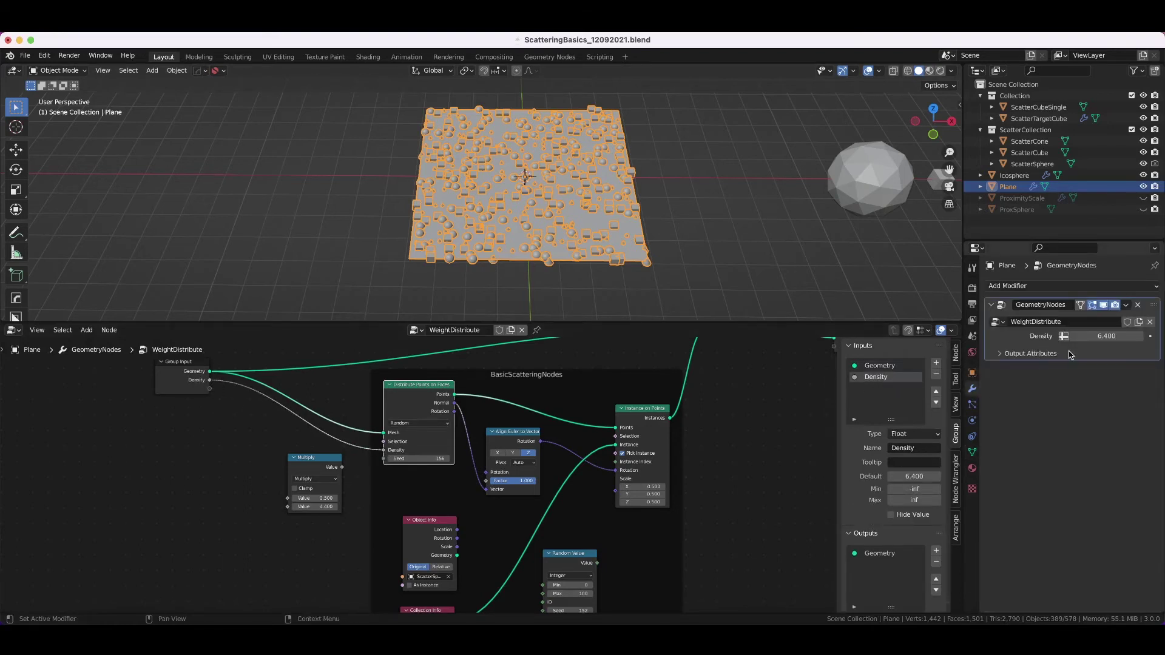
# - Add a vertex group to the plane and rename it WeightScatter
pyautogui.click(972, 452)
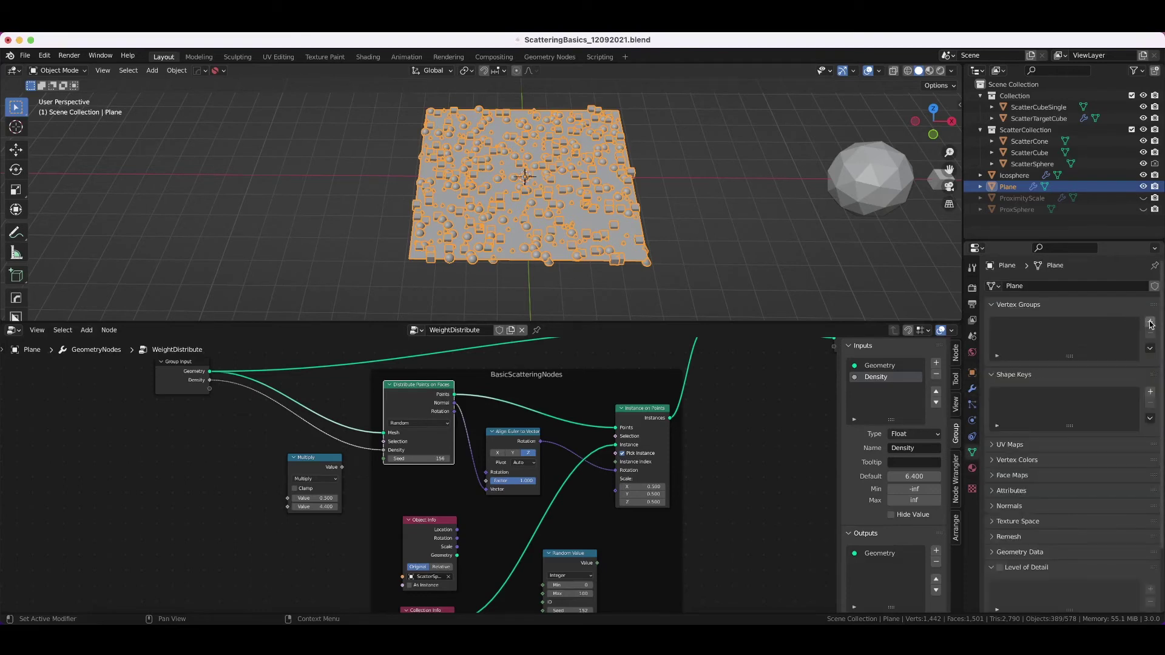
pyautogui.click(1150, 325)
pyautogui.doubleClick(1023, 324)
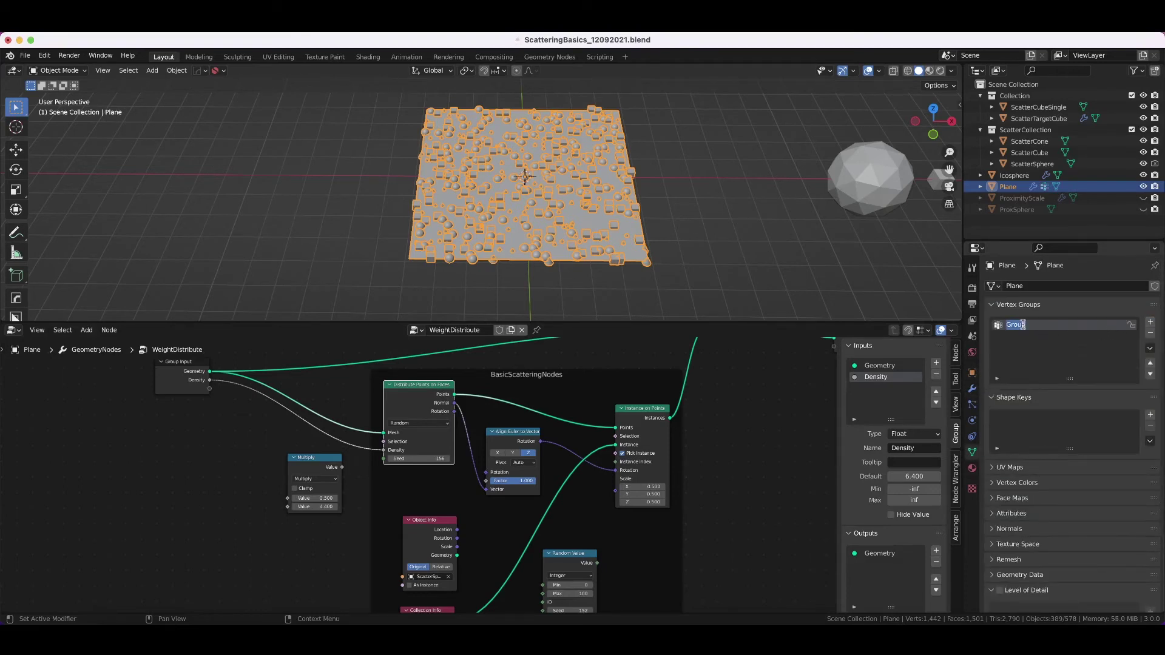
pyautogui.write('We')
pyautogui.write('ightScatter')
# - Drive the modifier's Density from the WeightScatter attribute instead of a value
pyautogui.click(973, 389)
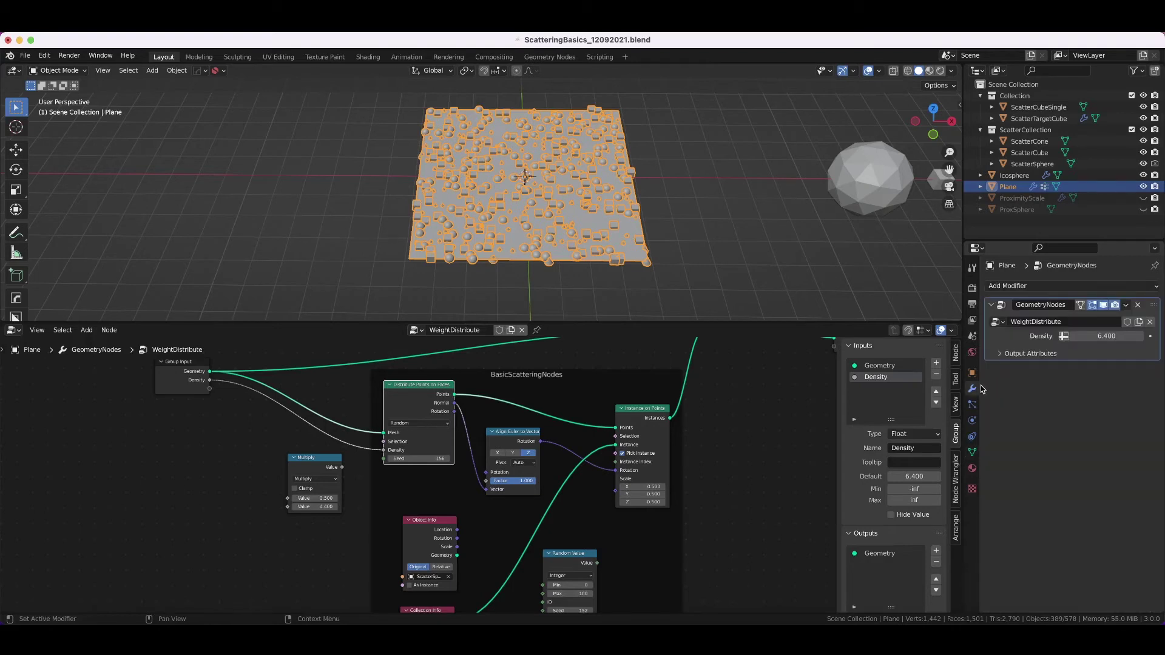
pyautogui.click(1064, 337)
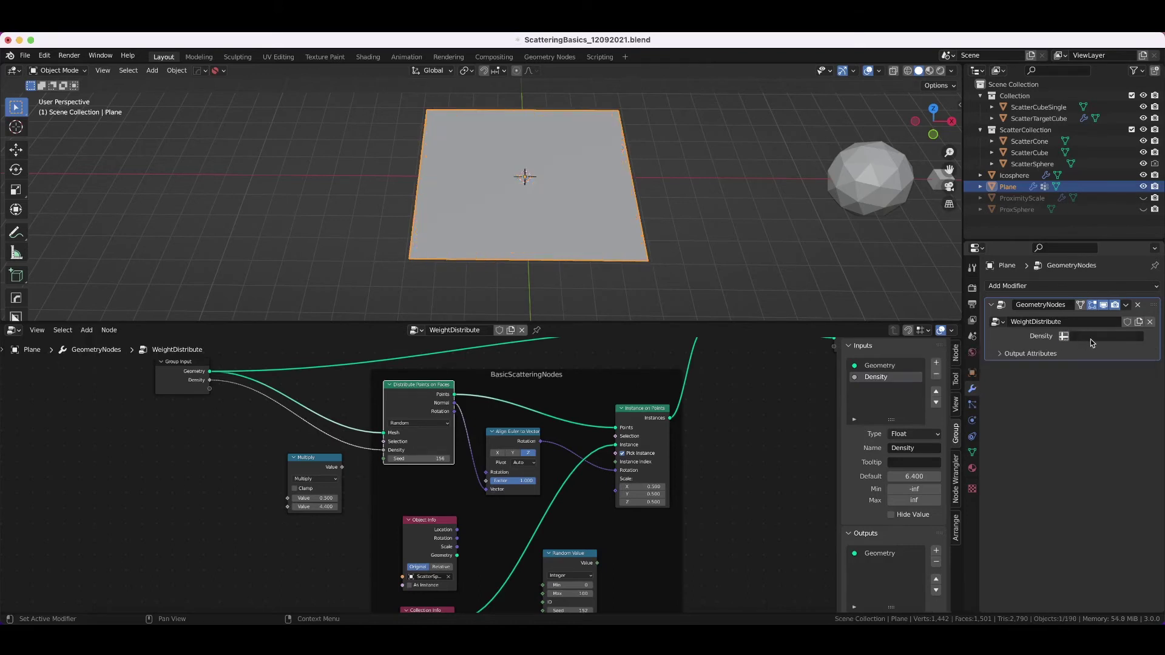
pyautogui.click(1093, 337)
pyautogui.press('Down')
pyautogui.press('Down')
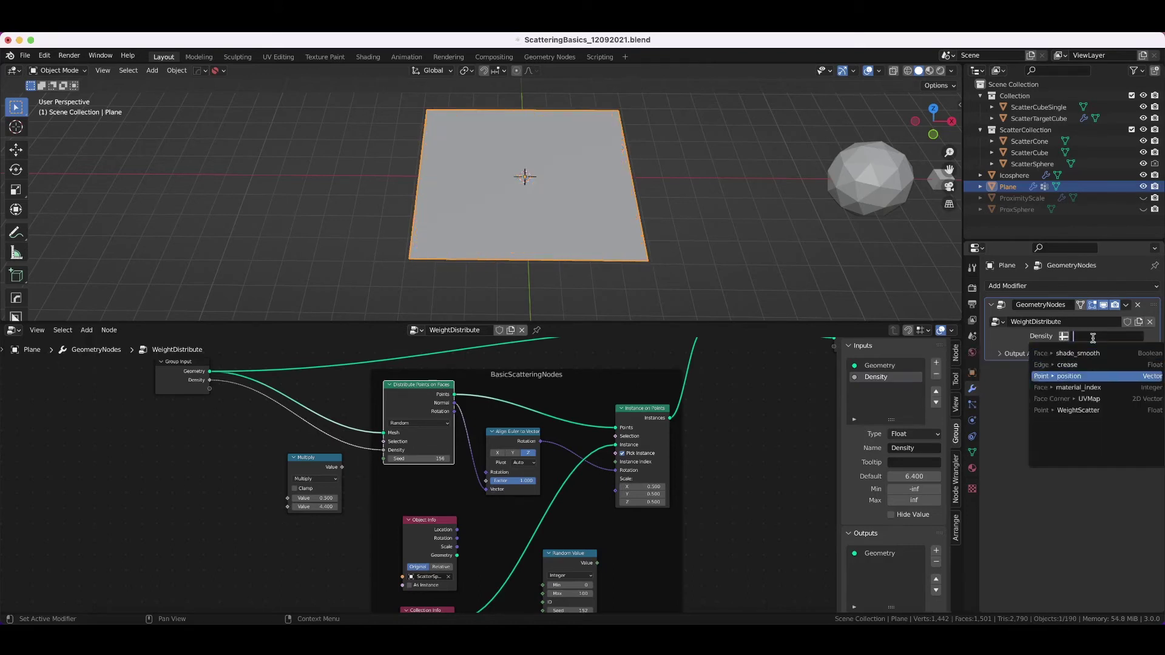
pyautogui.press('Down')
pyautogui.press('Down')
pyautogui.press('Down')
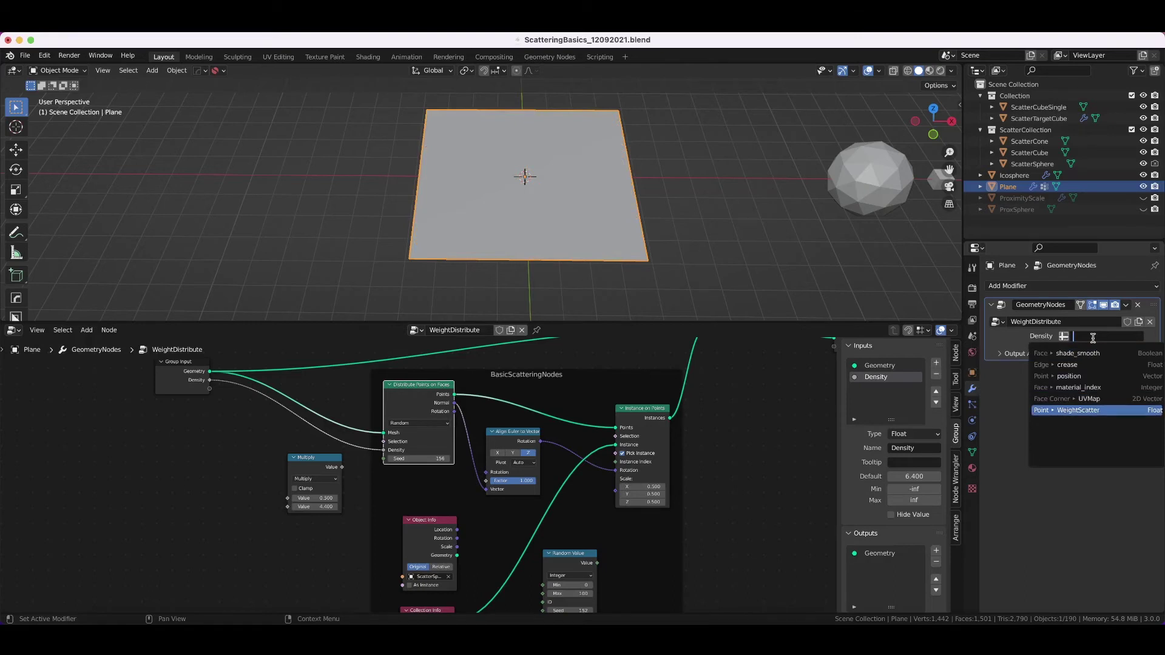
pyautogui.press('Return')
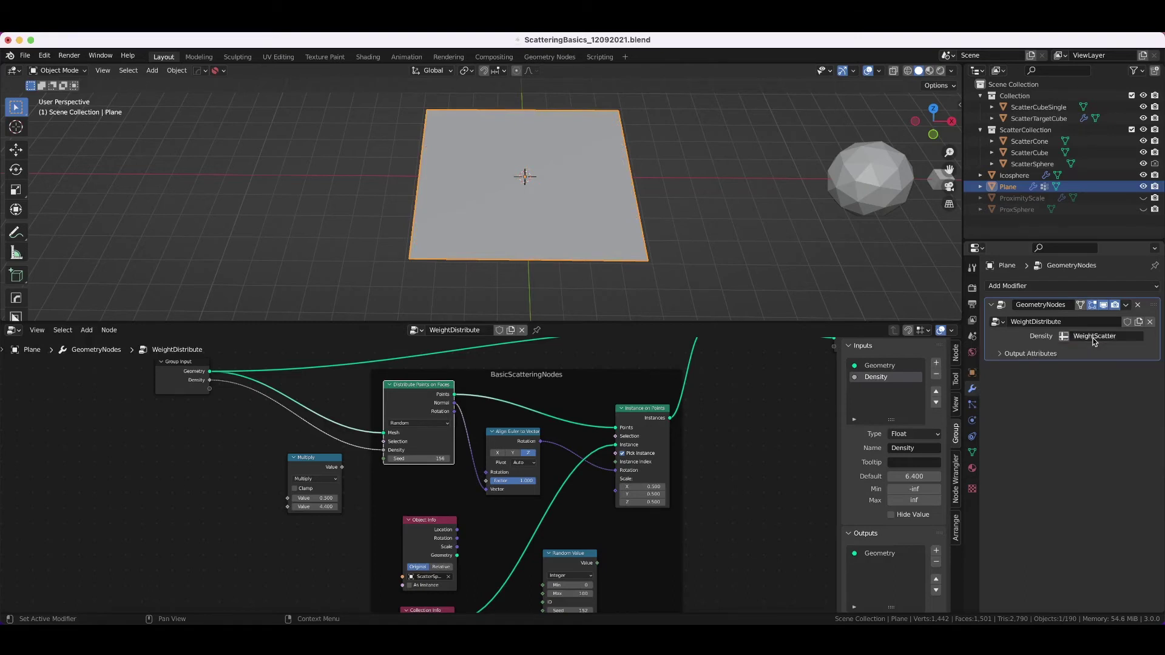
# - Multiply the Density by a new modifier input renamed Amount
pyautogui.moveTo(307, 464); pyautogui.dragTo(310, 433)
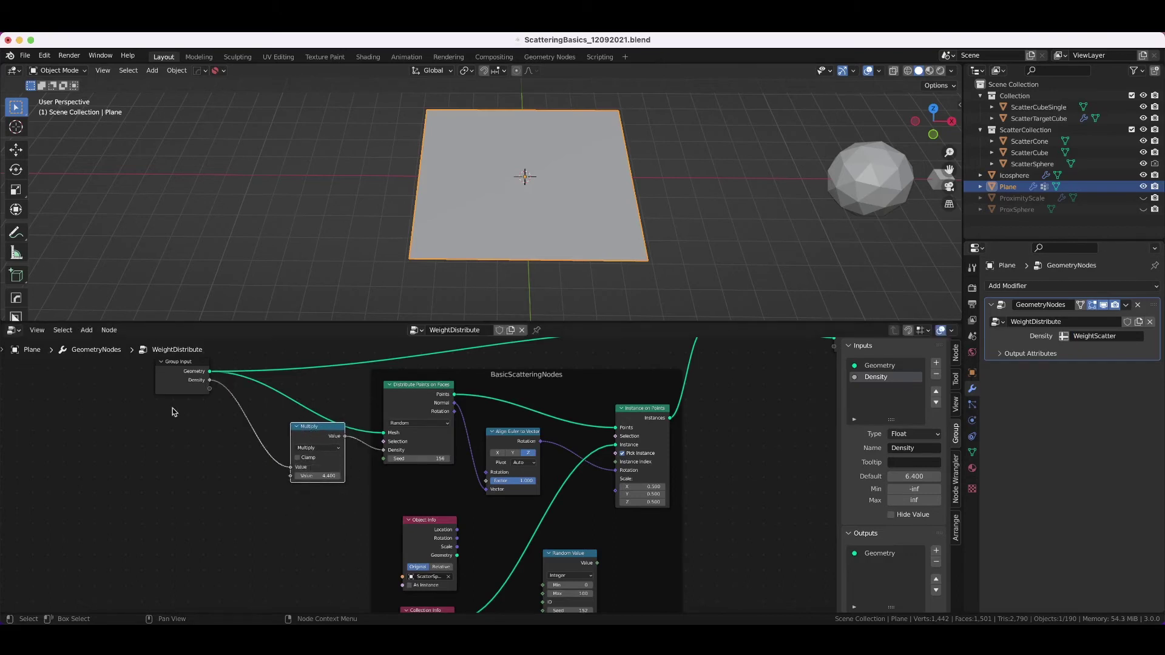
pyautogui.moveTo(290, 476); pyautogui.dragTo(210, 392)
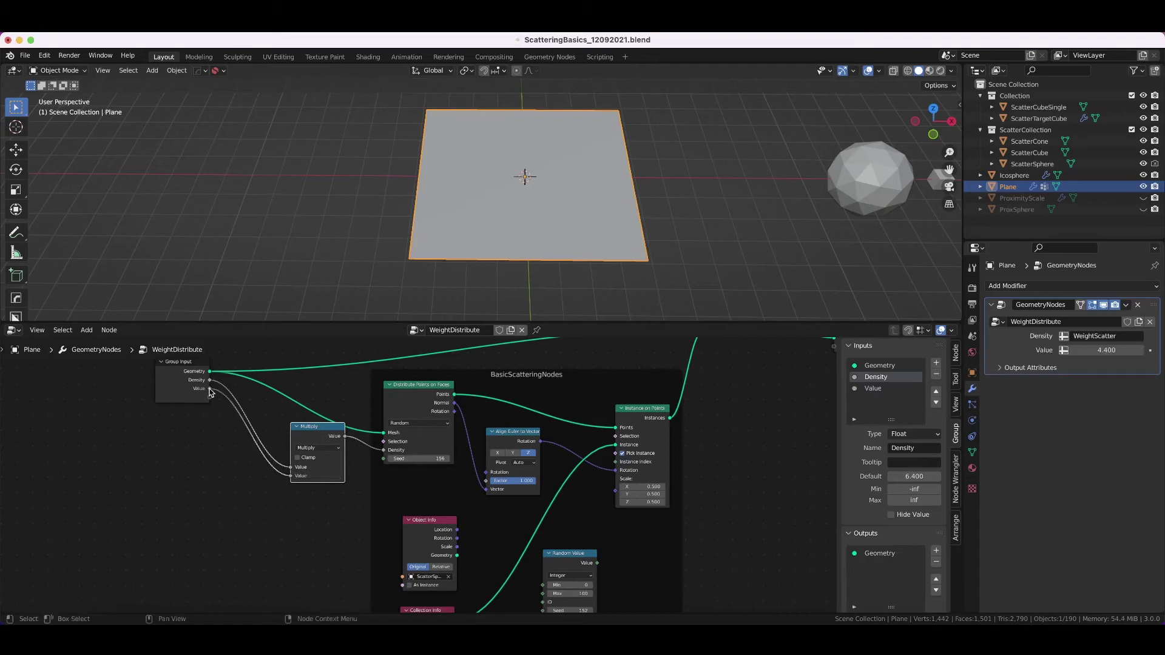
pyautogui.doubleClick(873, 388)
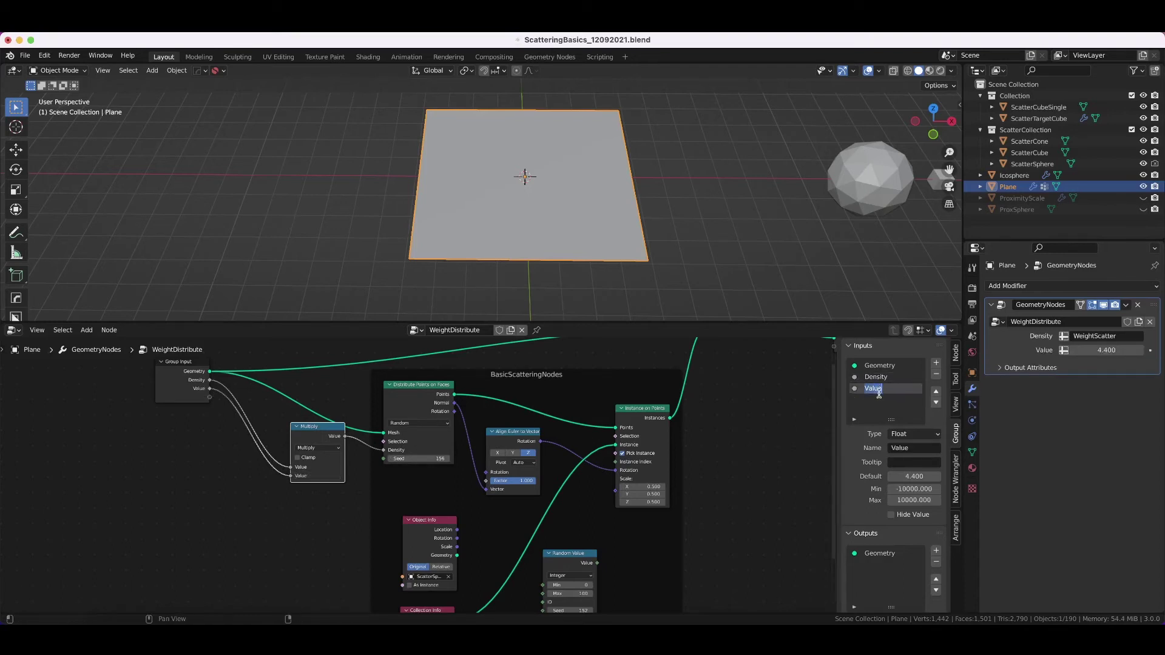
pyautogui.write('Amount')
# - Confirm the Amount name and put the plane into Weight Paint mode
pyautogui.press('Return')
pyautogui.hotkey('ctrl', 'Tab')
pyautogui.click(447, 170)
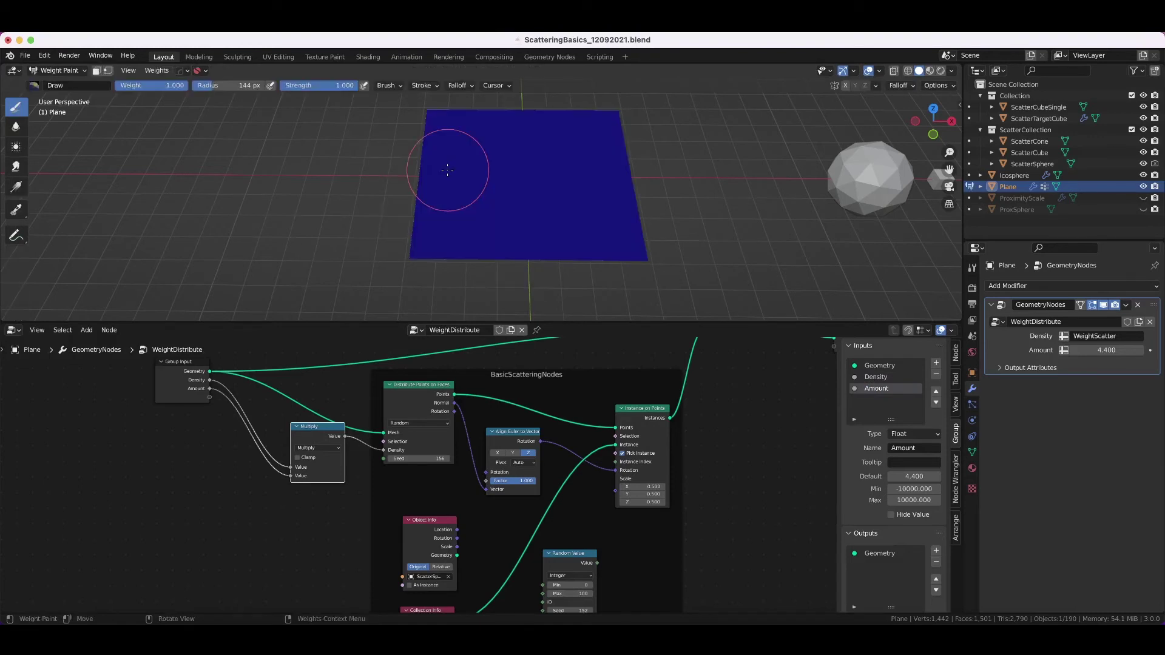
pyautogui.moveTo(447, 170); pyautogui.dragTo(520, 177, button='middle')
pyautogui.press('Tab')
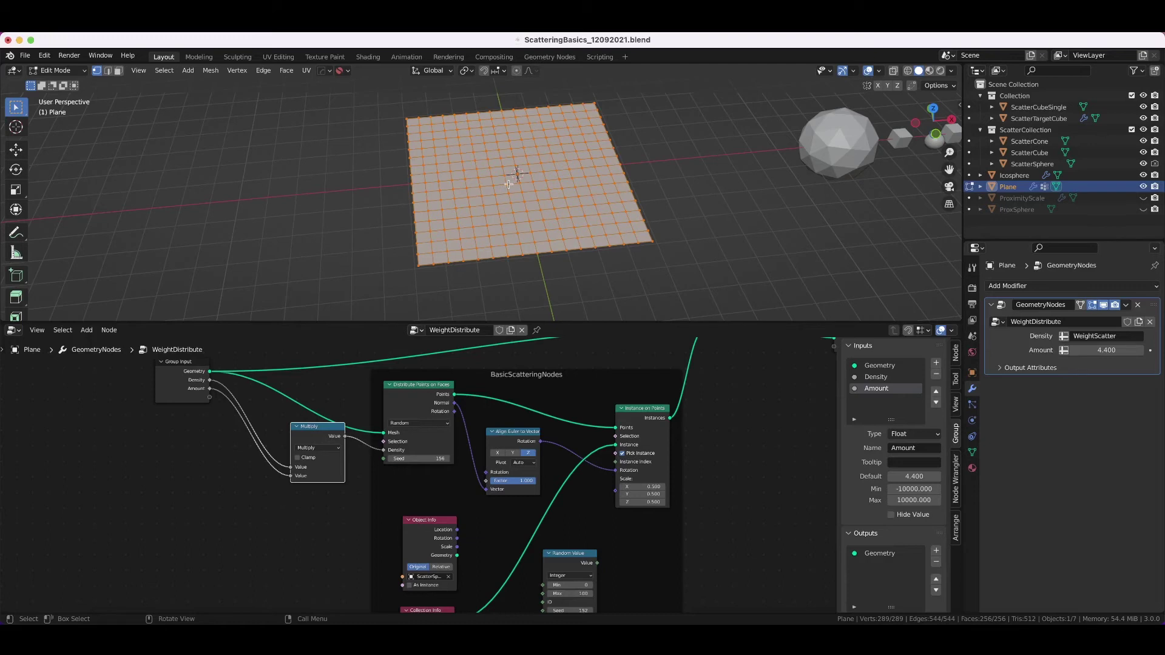
pyautogui.press('Tab')
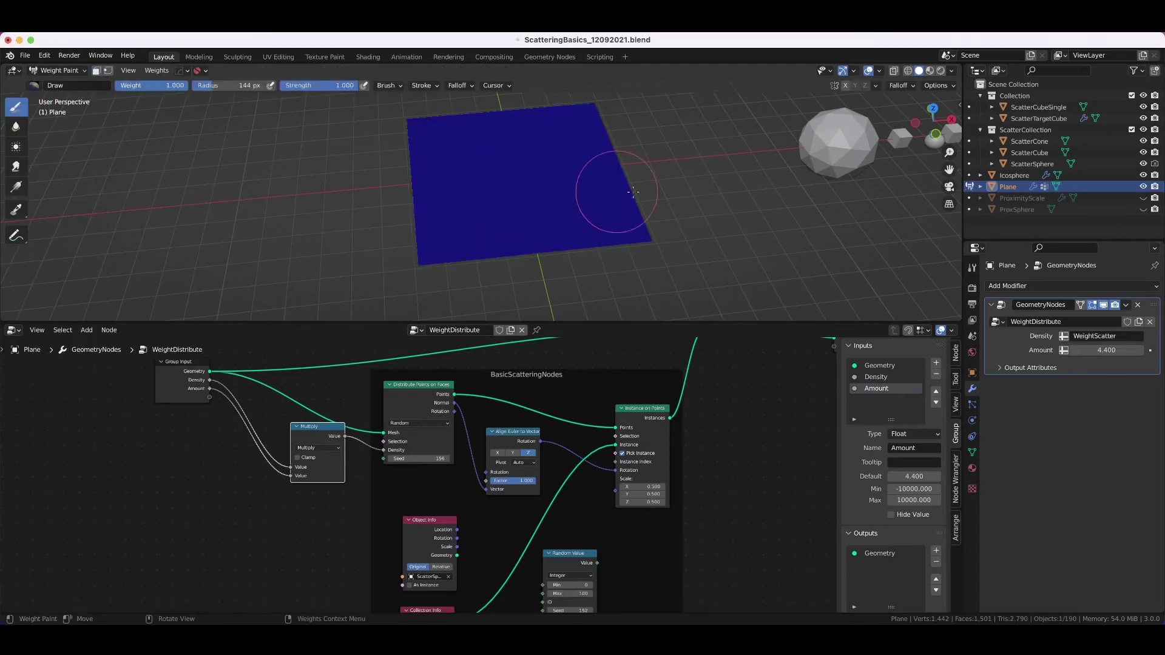
# - Paint a high-weight band near the plane's upper edge, erase the lower lobe, and raise Amount to 8.380
pyautogui.moveTo(529, 125)
pyautogui.mouseDown()
pyautogui.moveTo(483, 146)
pyautogui.moveTo(483, 226)
pyautogui.moveTo(528, 251)
pyautogui.mouseUp()
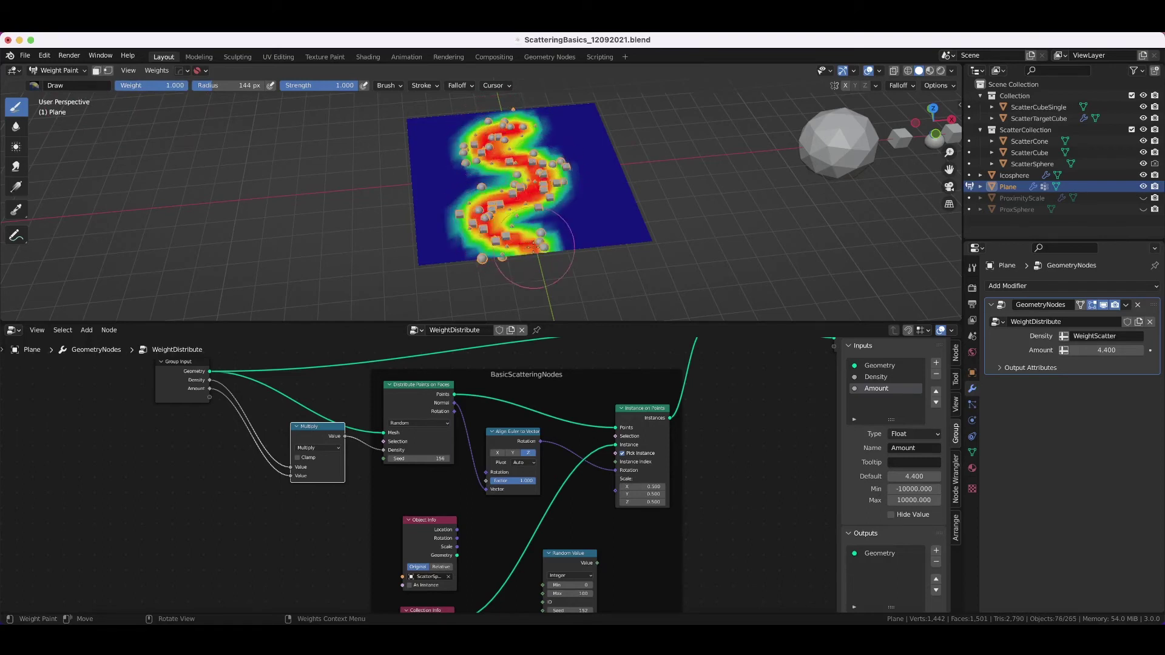
pyautogui.moveTo(143, 88); pyautogui.dragTo(57, 91)
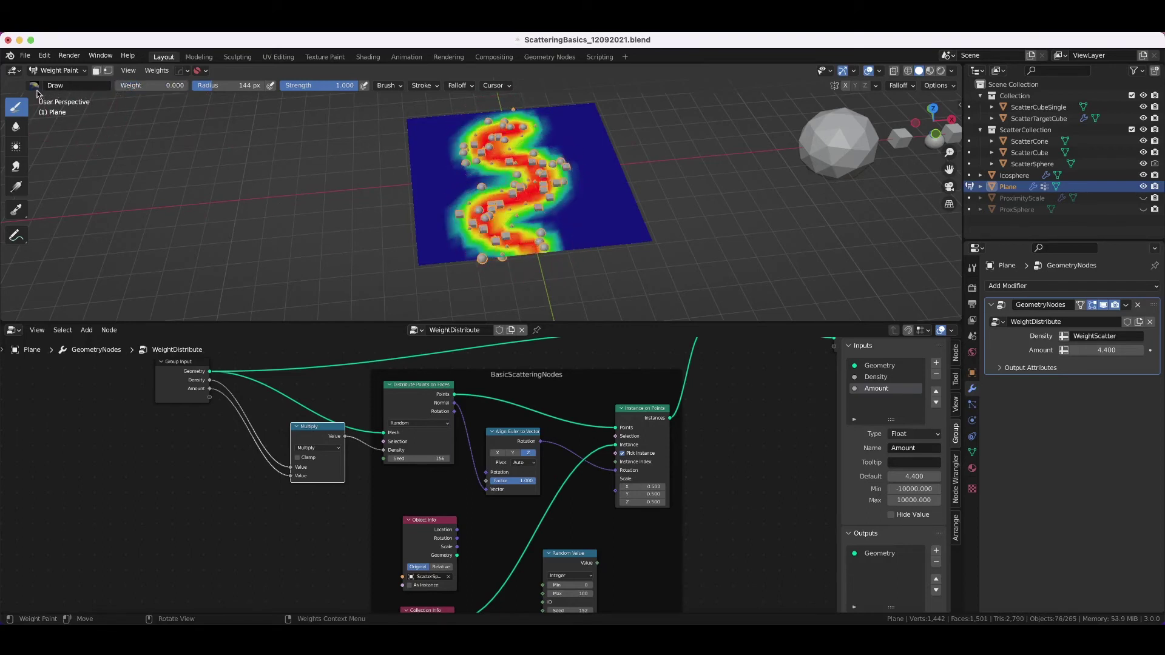
pyautogui.moveTo(574, 232)
pyautogui.mouseDown()
pyautogui.moveTo(492, 246)
pyautogui.moveTo(530, 215)
pyautogui.moveTo(520, 116)
pyautogui.mouseUp()
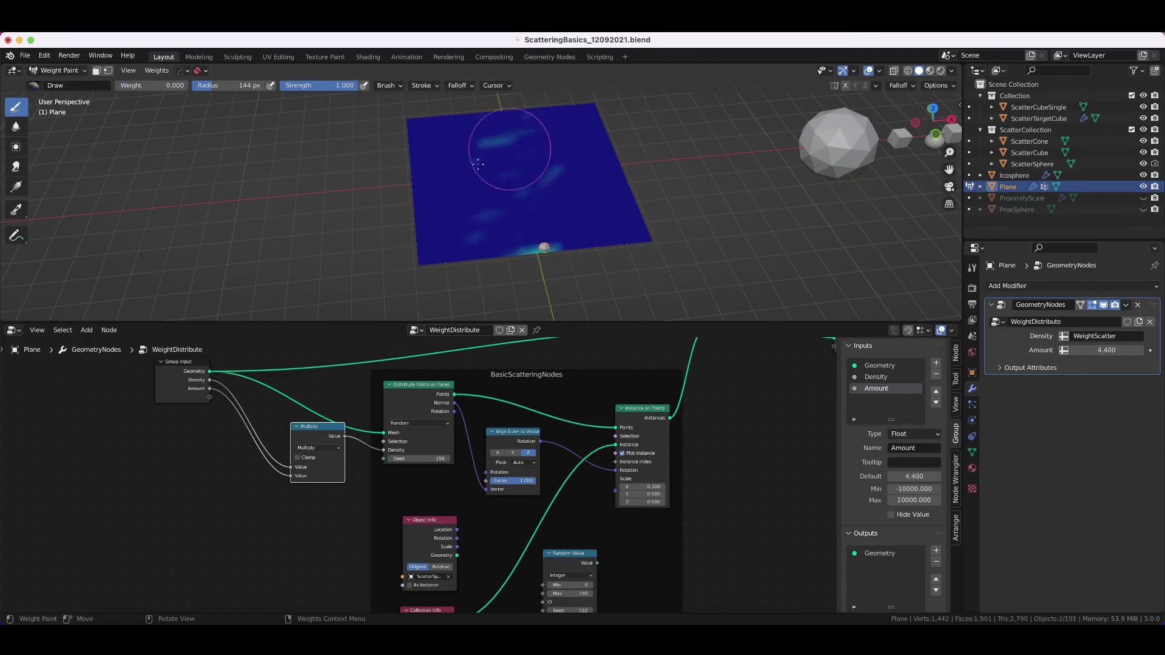
pyautogui.moveTo(519, 116); pyautogui.dragTo(533, 188)
pyautogui.hotkey('ctrl', 'z')
pyautogui.hotkey('ctrl', 'z')
pyautogui.hotkey('ctrl', 'z')
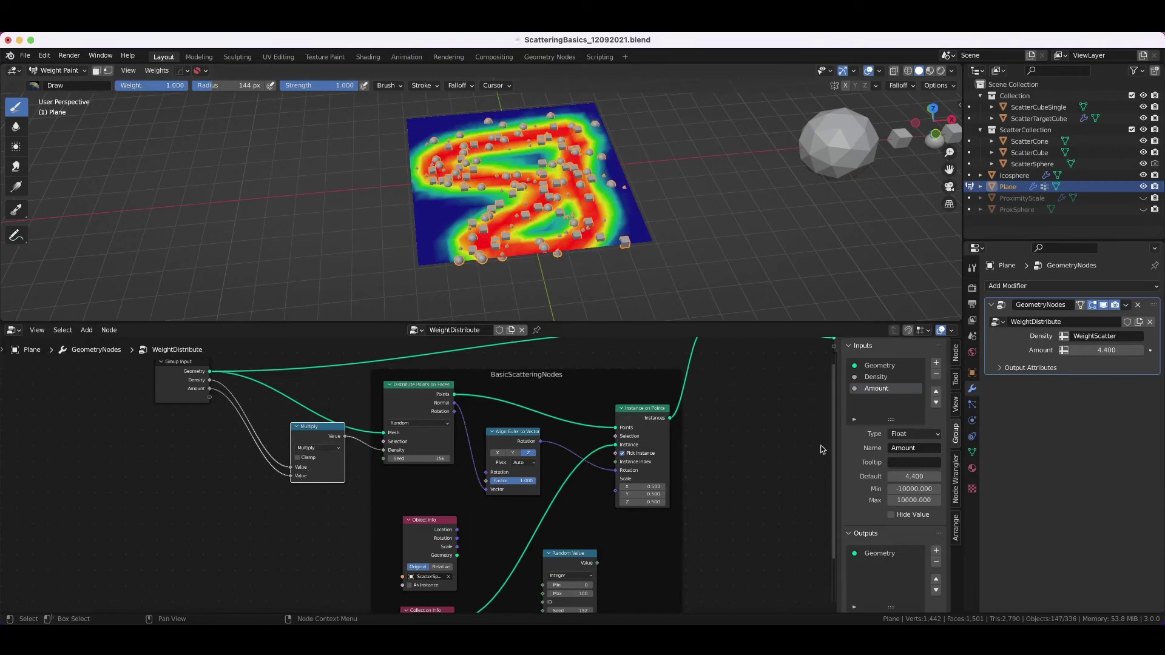
pyautogui.moveTo(1105, 349)
pyautogui.mouseDown()
pyautogui.moveTo(1018, 363)
pyautogui.moveTo(1114, 380)
pyautogui.mouseUp()
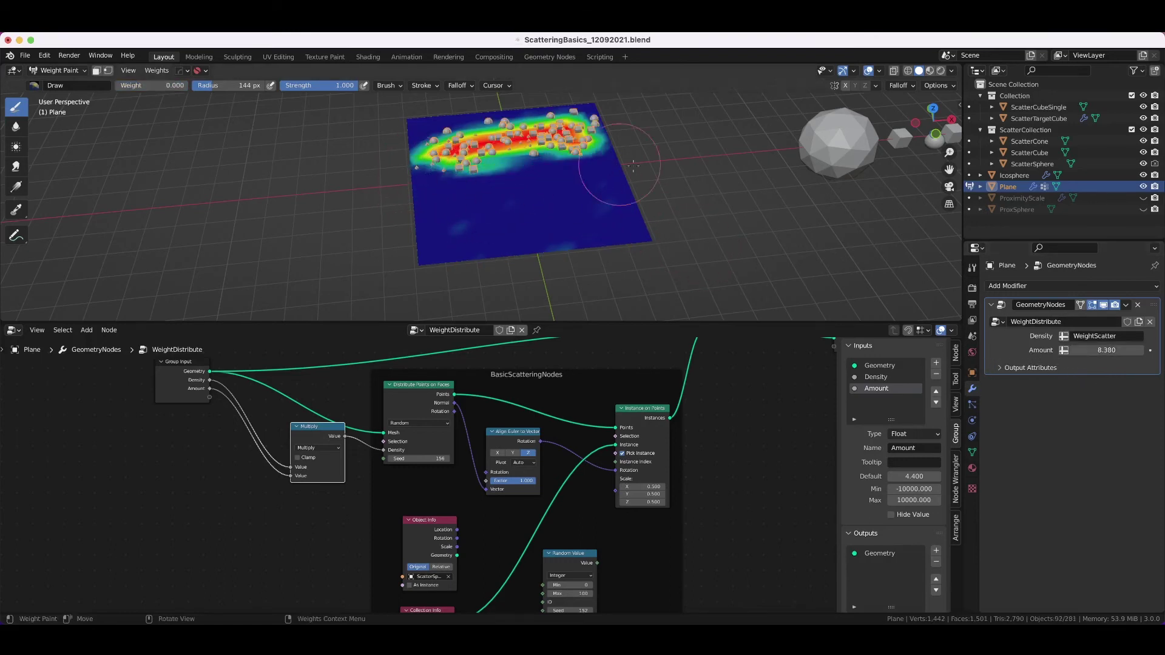
pyautogui.moveTo(1106, 350); pyautogui.dragTo(1039, 348)
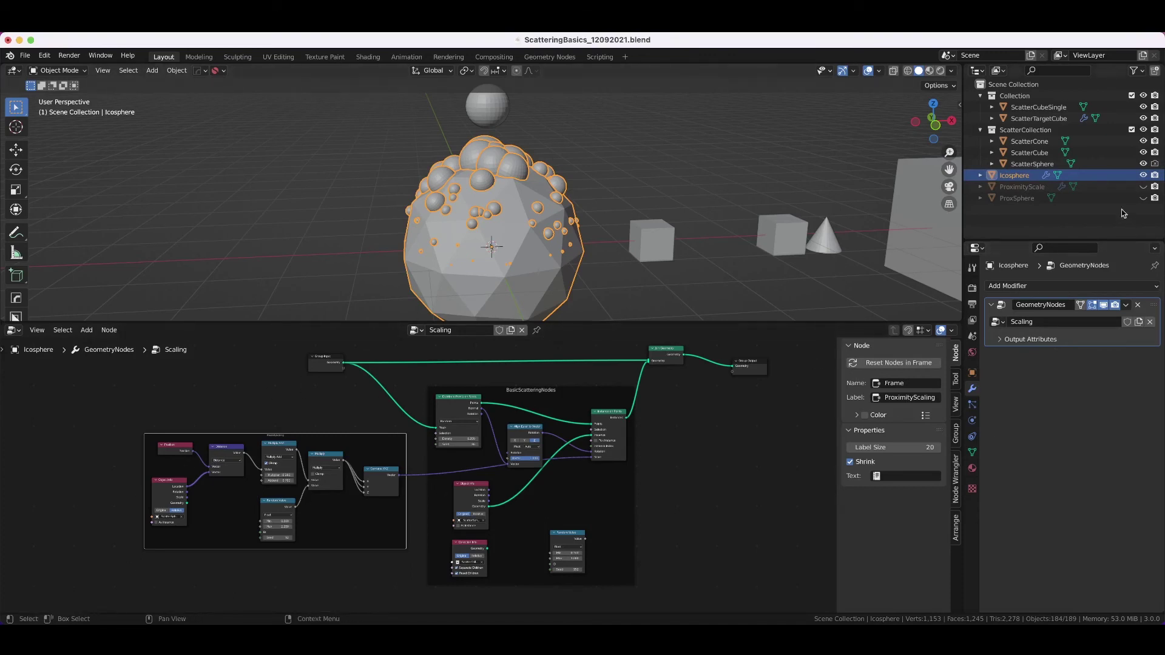
# - Mark the Icosphere as an asset and bring up the node area's editor-type list
pyautogui.rightClick(1021, 178)
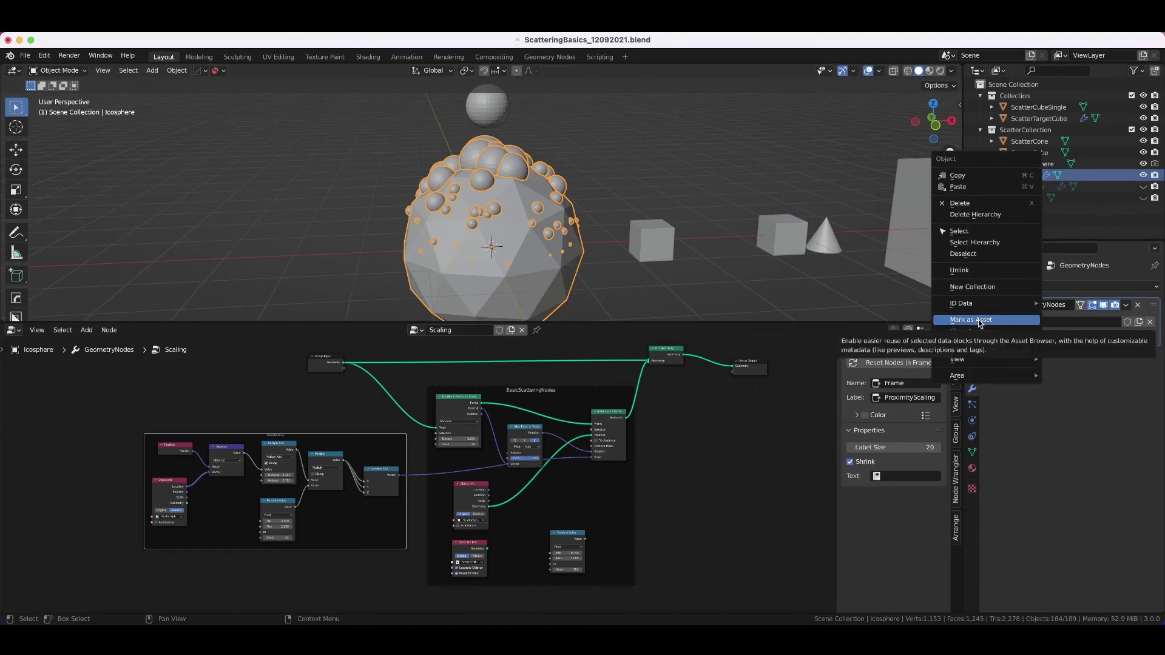
pyautogui.click(14, 330)
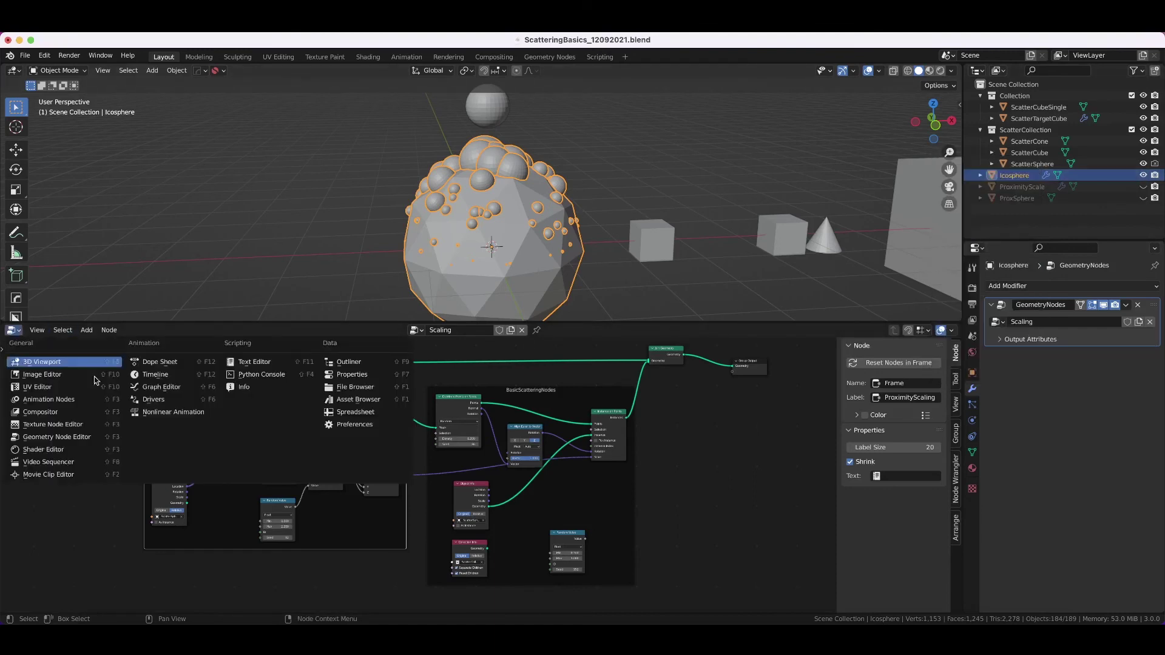
# - Drag the ProximityScale asset from the Asset Browser into the scene and move ProxSphere.001
pyautogui.click(359, 399)
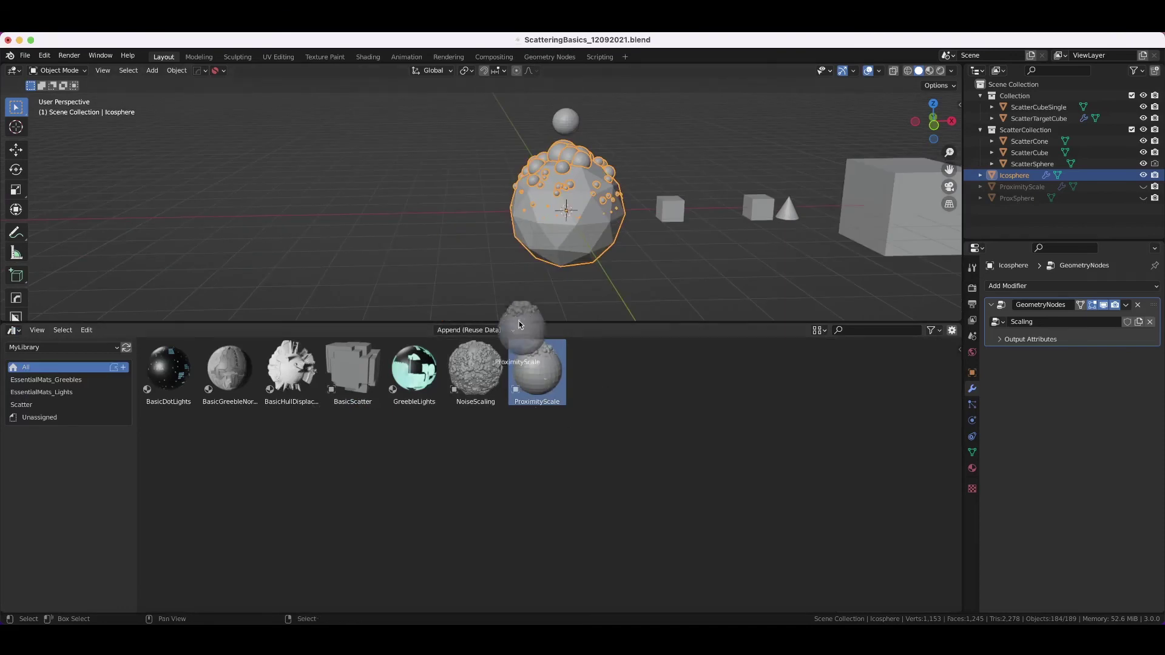
pyautogui.moveTo(544, 384); pyautogui.dragTo(346, 239)
pyautogui.scroll(-2, 346, 239)
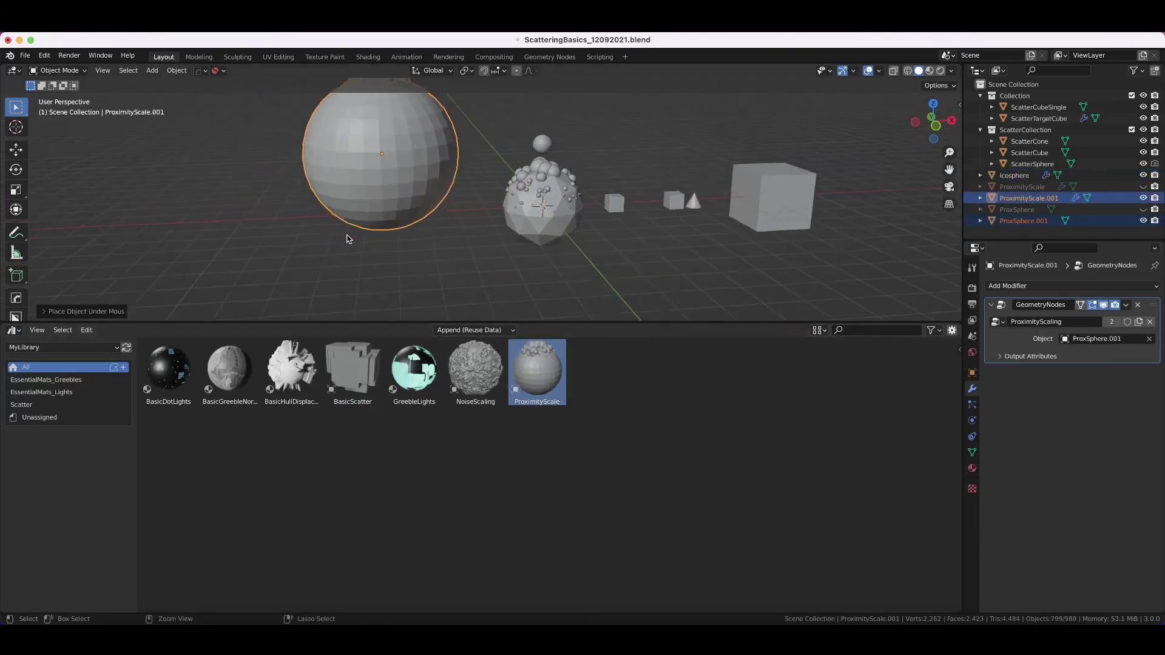
pyautogui.scroll(-2, 348, 232)
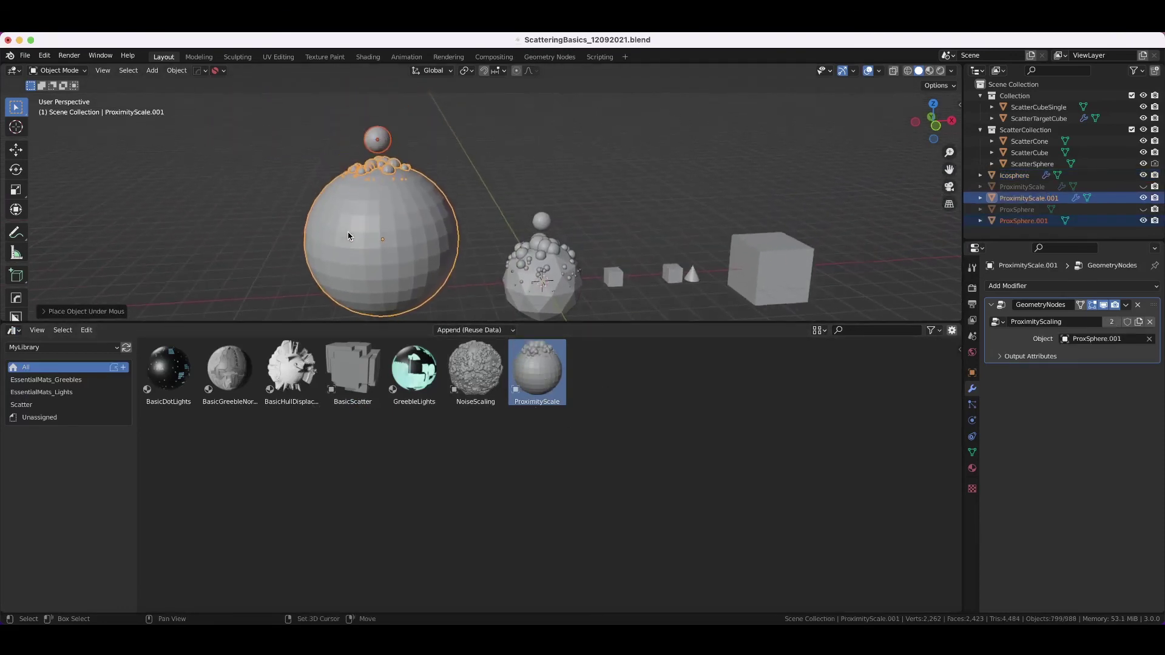
pyautogui.click(378, 148)
pyautogui.press('g')
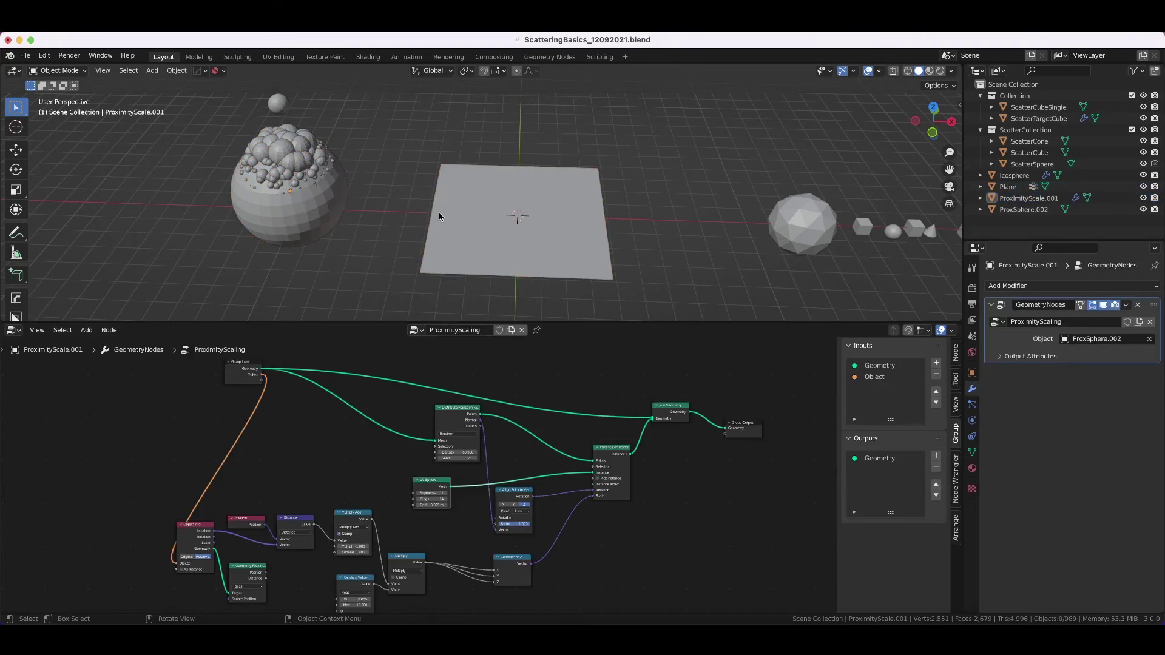
# - Copy the ProximityScale.001 sphere's modifiers onto the plane via Ctrl+L Copy Modifiers
pyautogui.click(444, 216)
pyautogui.keyDown('shift'); pyautogui.click(301, 182); pyautogui.keyUp('shift')
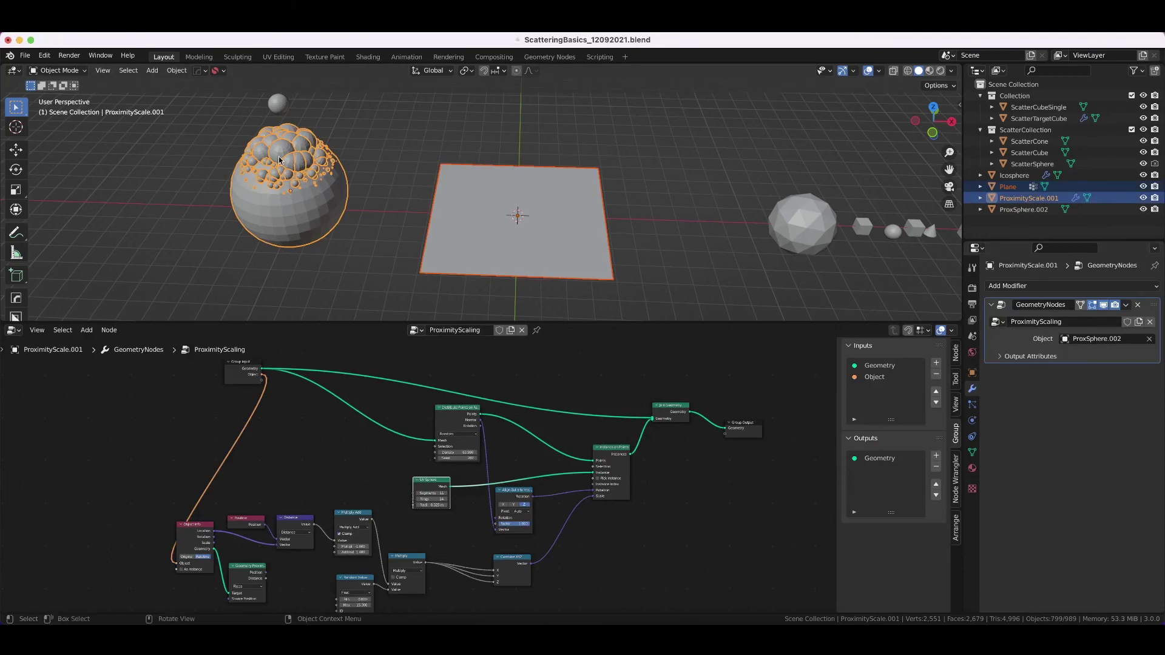
pyautogui.hotkey('ctrl', 'l')
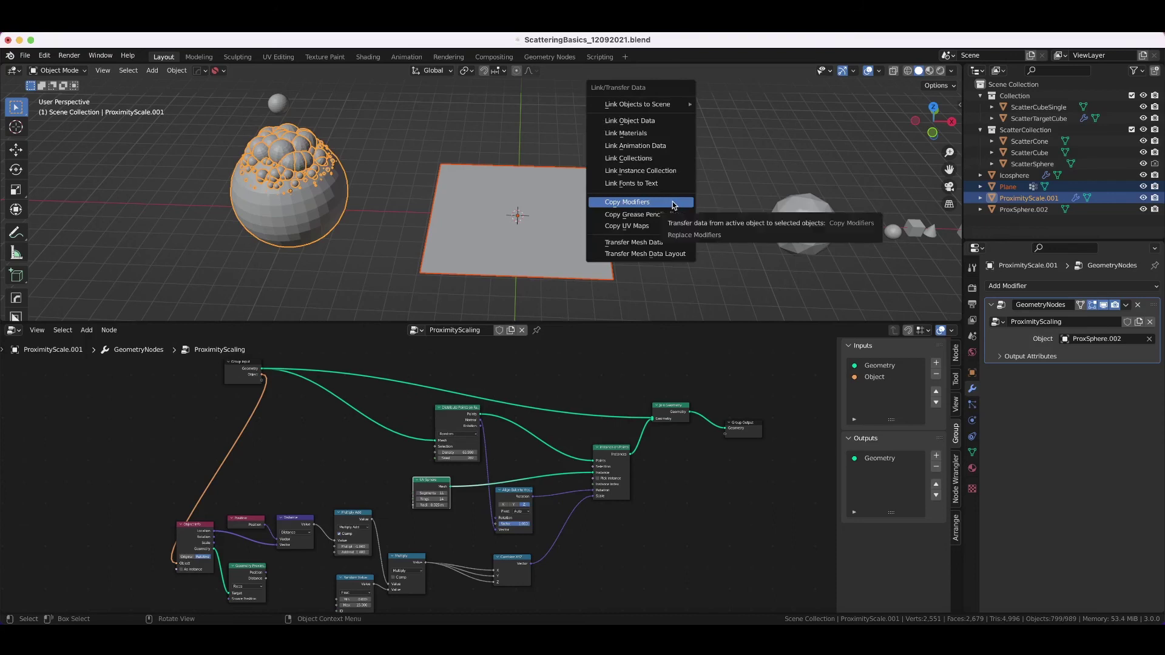
pyautogui.click(672, 202)
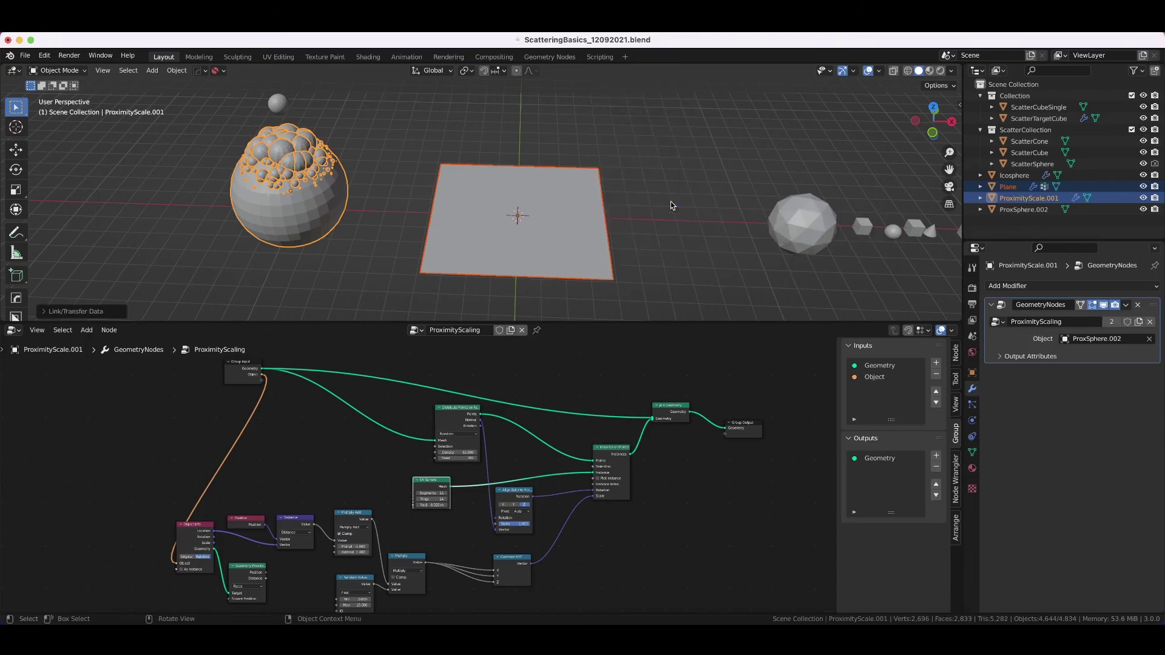
# - Move ProxSphere.002 straight down onto the plane so bumps cluster around it there
pyautogui.click(286, 107)
pyautogui.press('g')
pyautogui.click(550, 178)
pyautogui.press('g')
pyautogui.press('z')
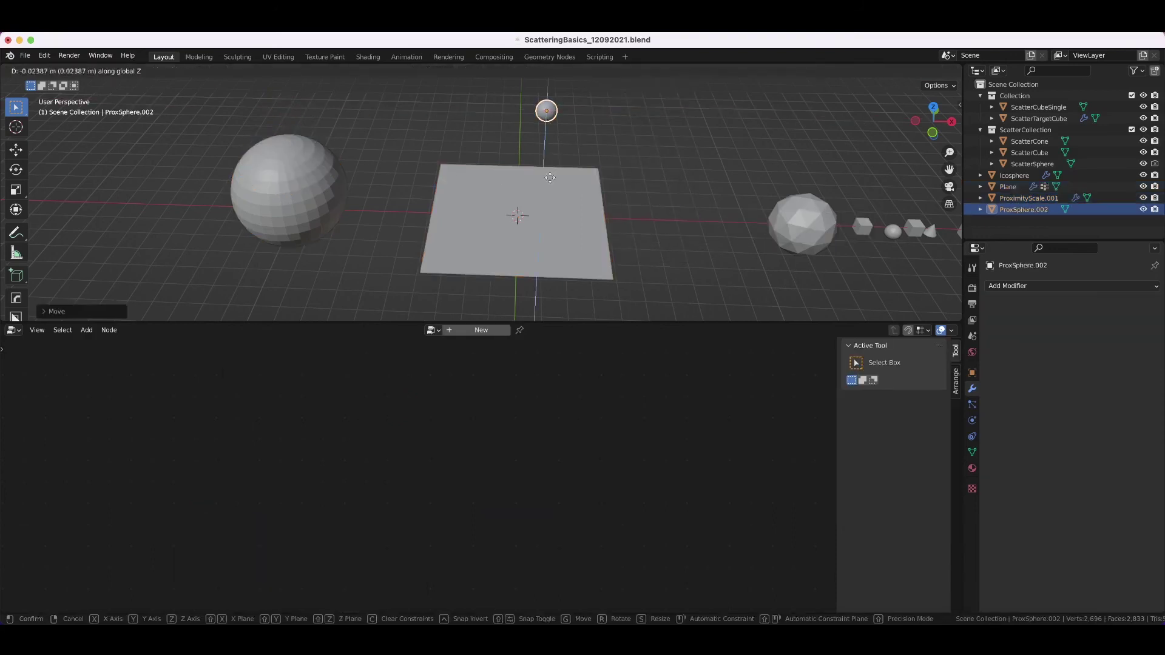
pyautogui.click(556, 281)
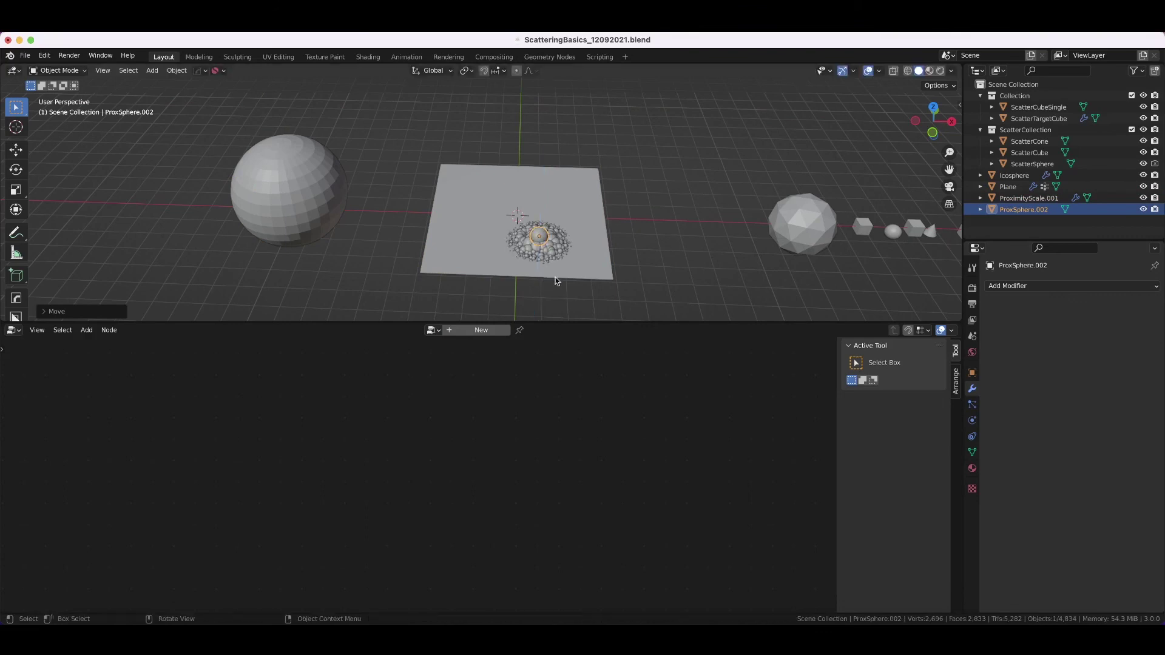
pyautogui.click(601, 269)
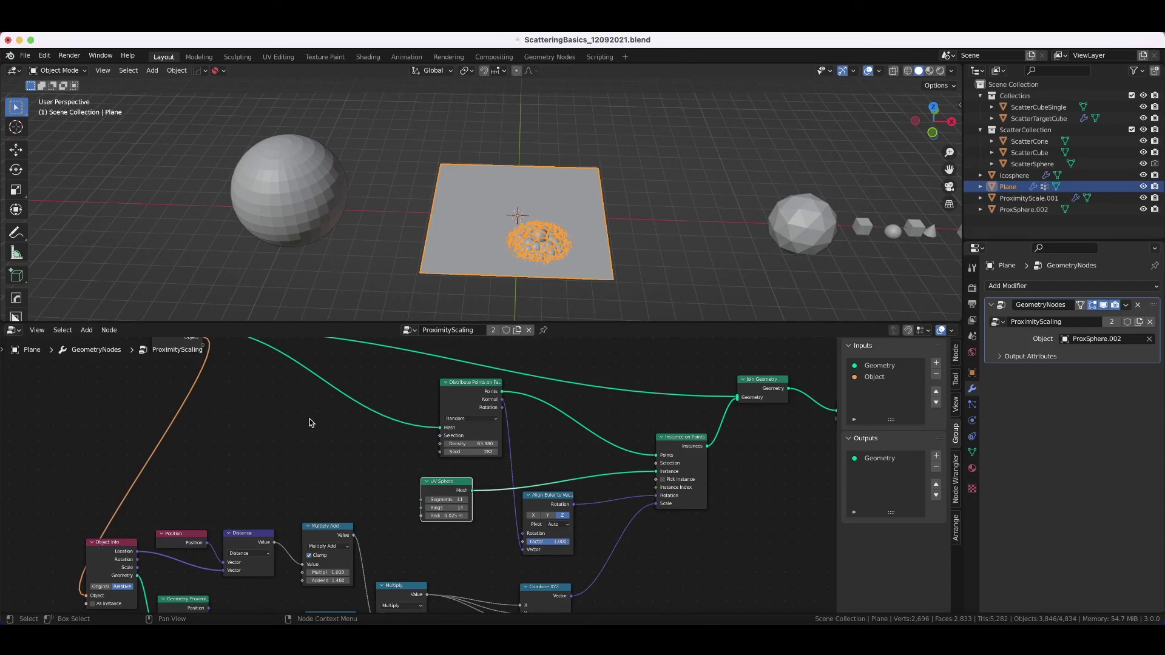
pyautogui.scroll(2, 309, 422)
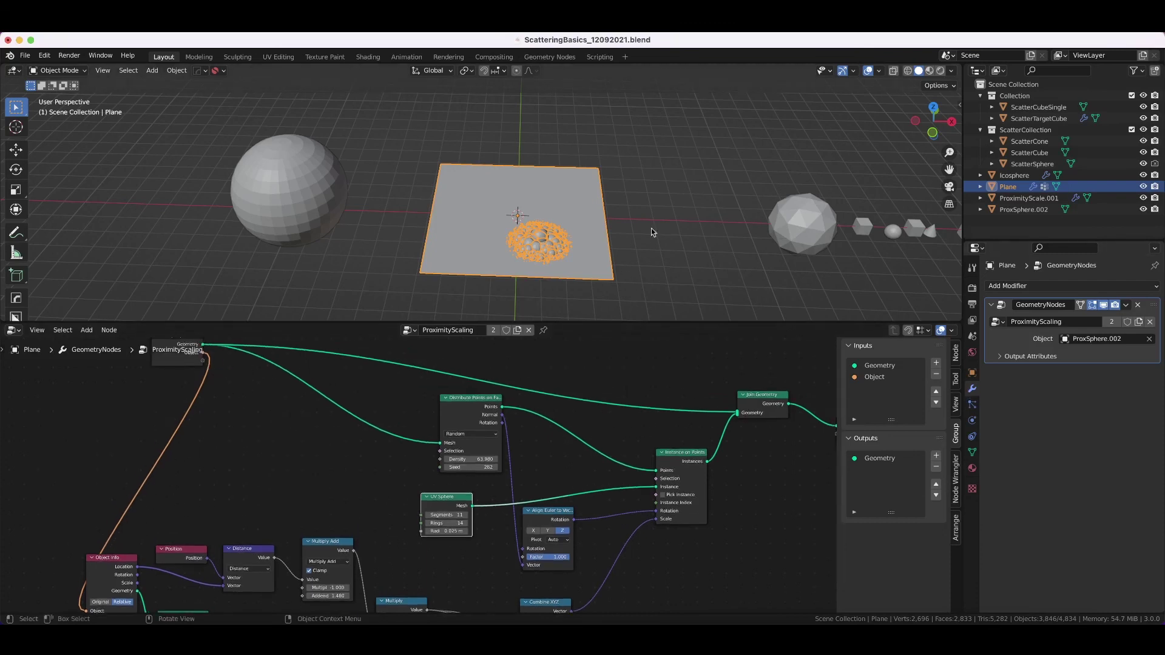